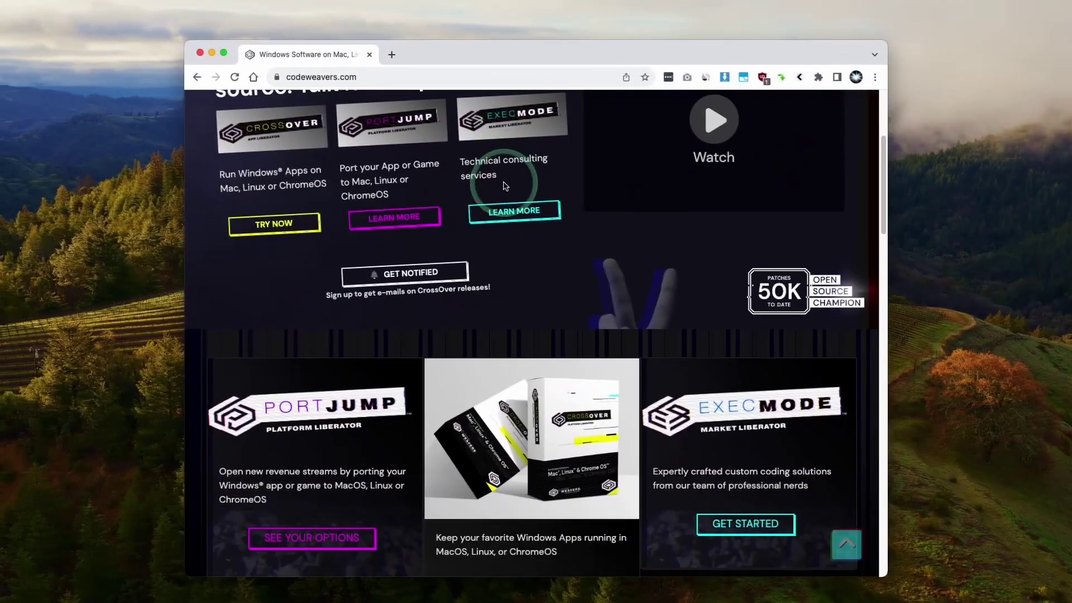
Go to the CodeWeavers store page listing the CrossOver + plan
scroll(531, 335, down, 5)
click(557, 388)
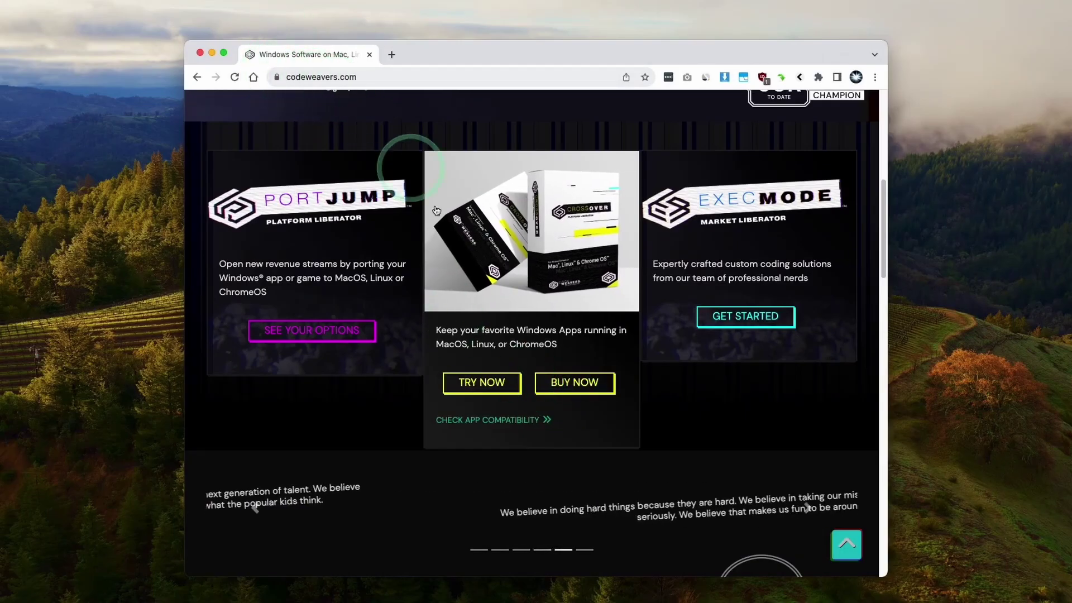
click(565, 390)
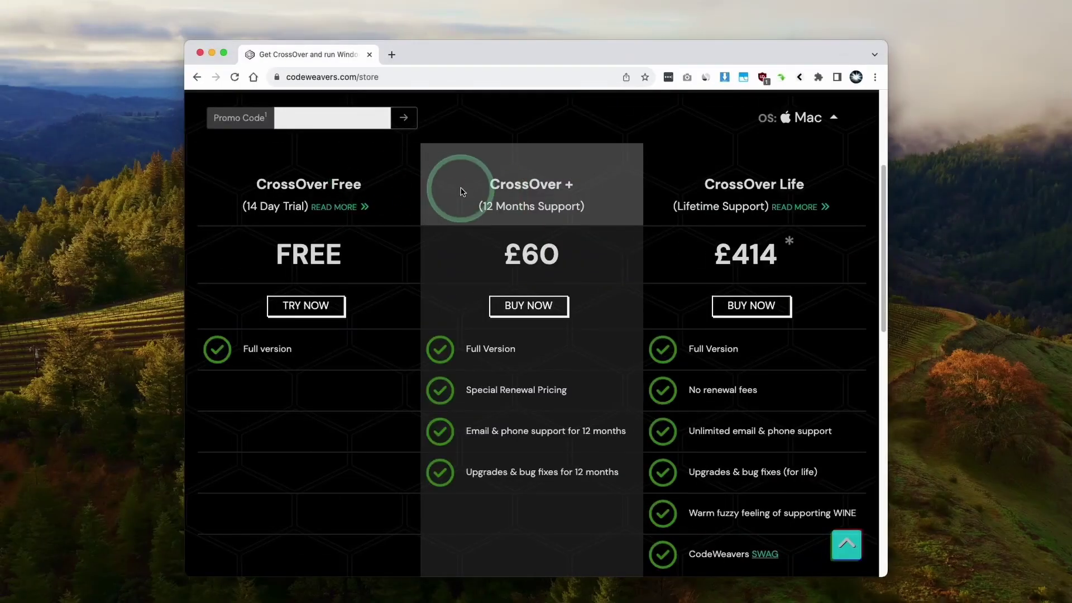
mouse_move(462, 191)
mouse_down()
mouse_move(525, 187)
mouse_move(625, 210)
mouse_move(587, 189)
mouse_move(471, 182)
mouse_up()
click(470, 182)
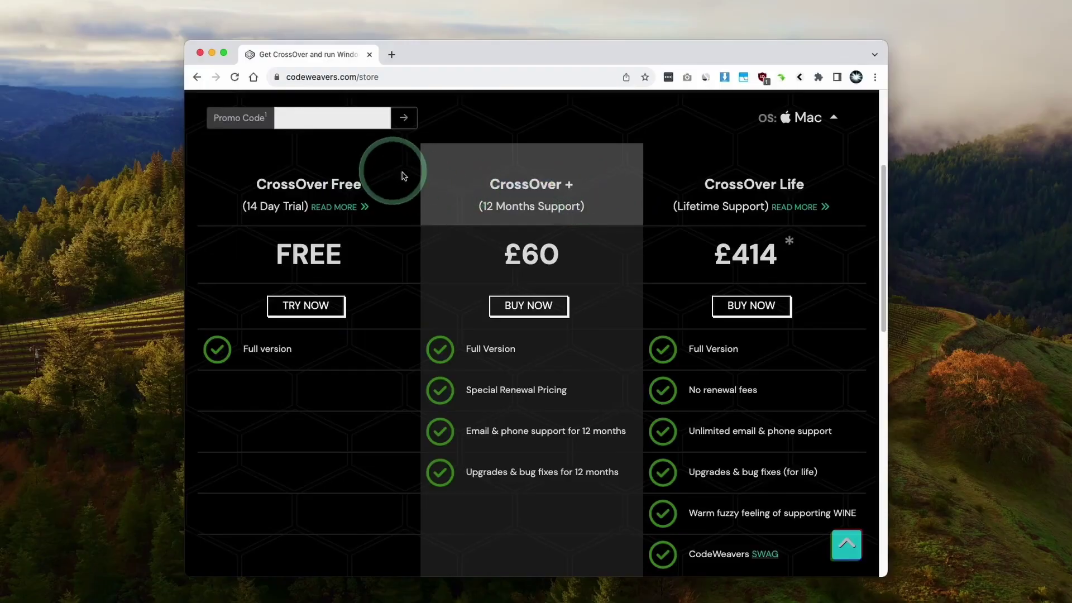
Apply the discount coupon and add CrossOver Mac + to the cart for £46.20
click(327, 122)
text(APPLEGAMINGWIKINEW)
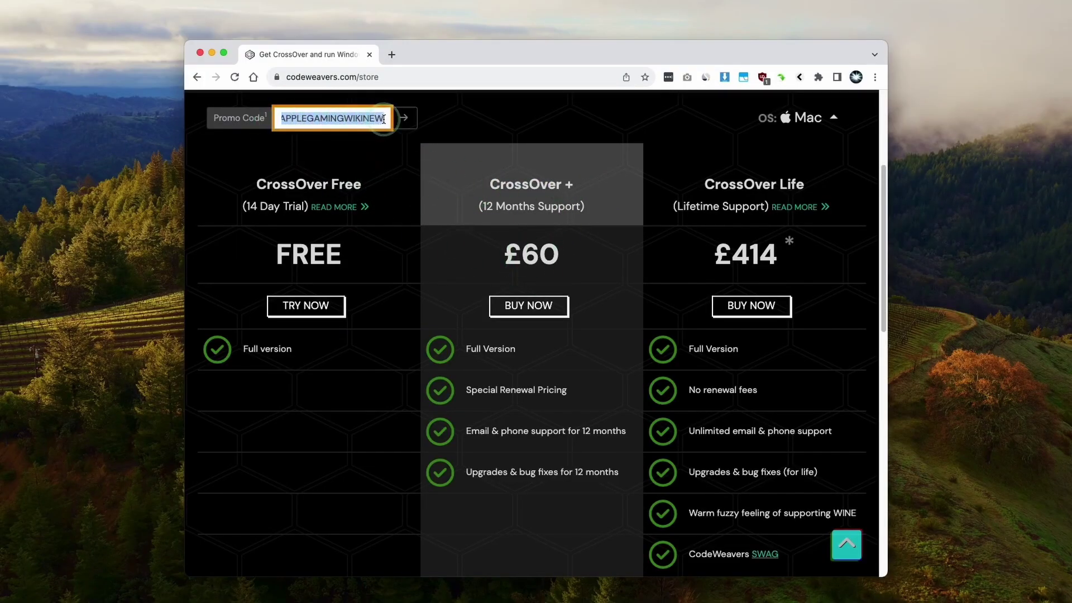
click(405, 117)
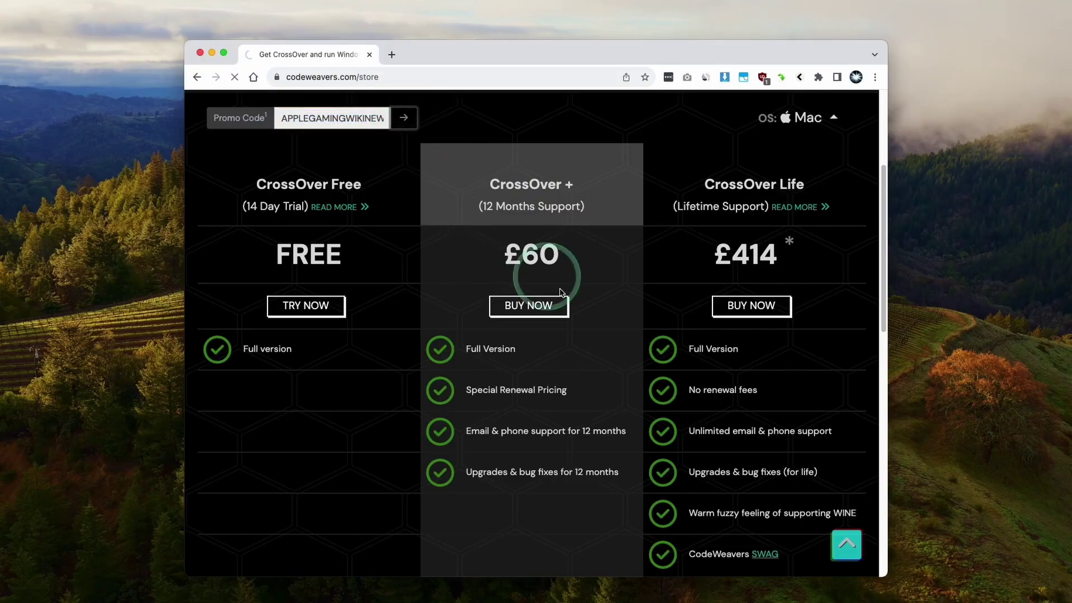
drag(432, 277, 630, 279)
click(590, 280)
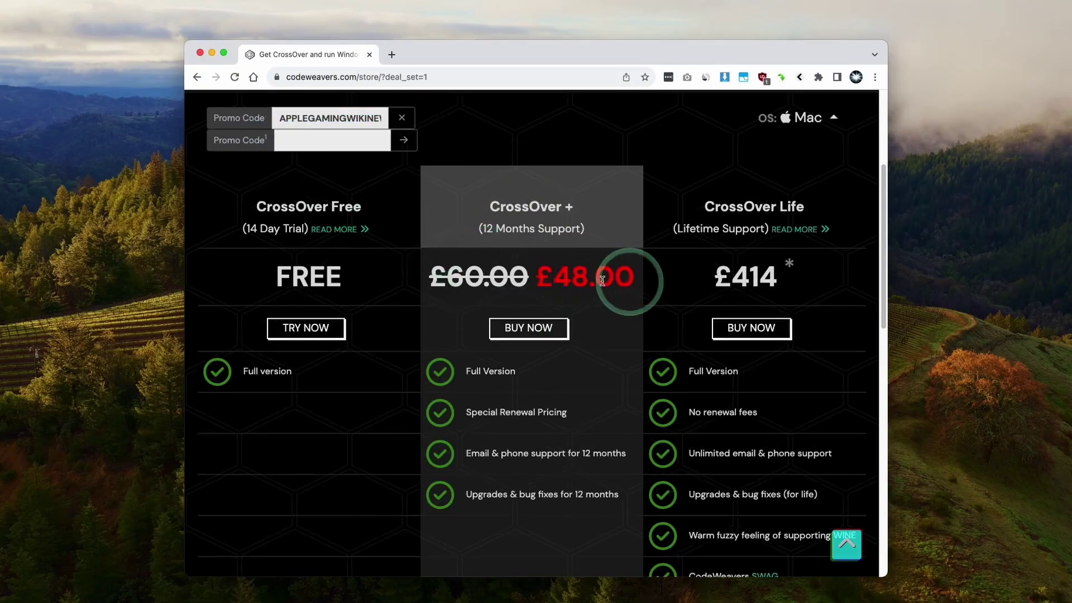
scroll(559, 265, down, 2)
click(536, 256)
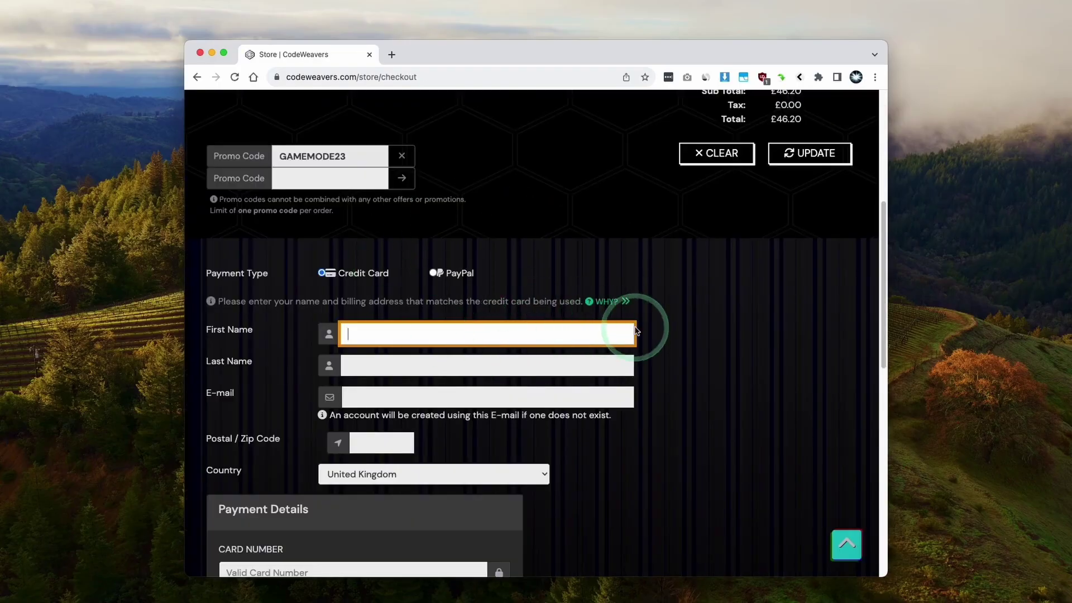
scroll(636, 329, up, 10)
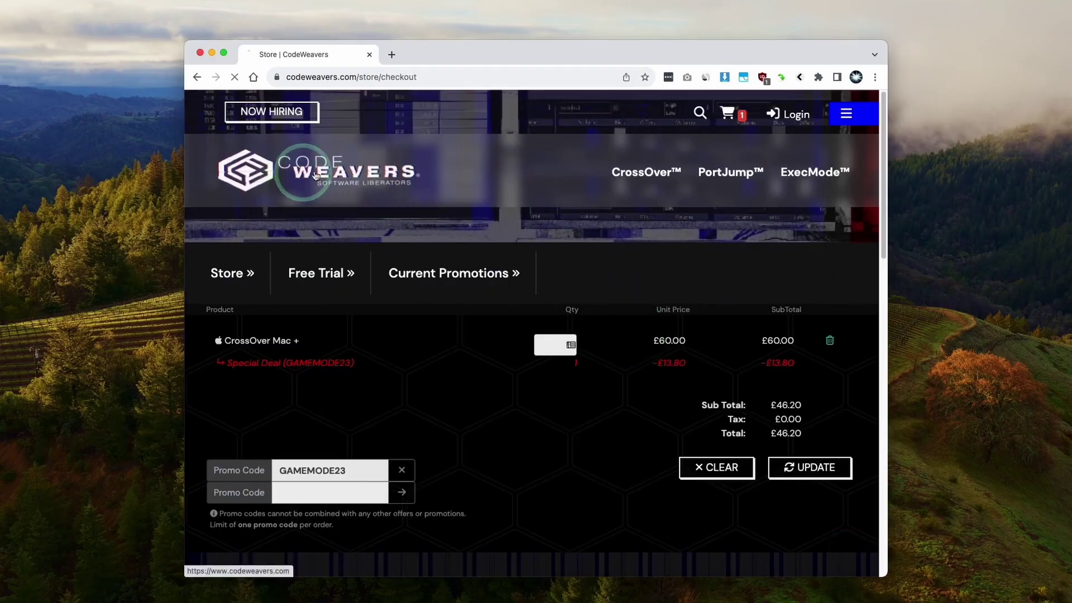
Download the CrossOver Mac 23.5.0 free trial, saving crossover-23.5.0.zip to Downloads
click(430, 184)
scroll(592, 248, down, 6)
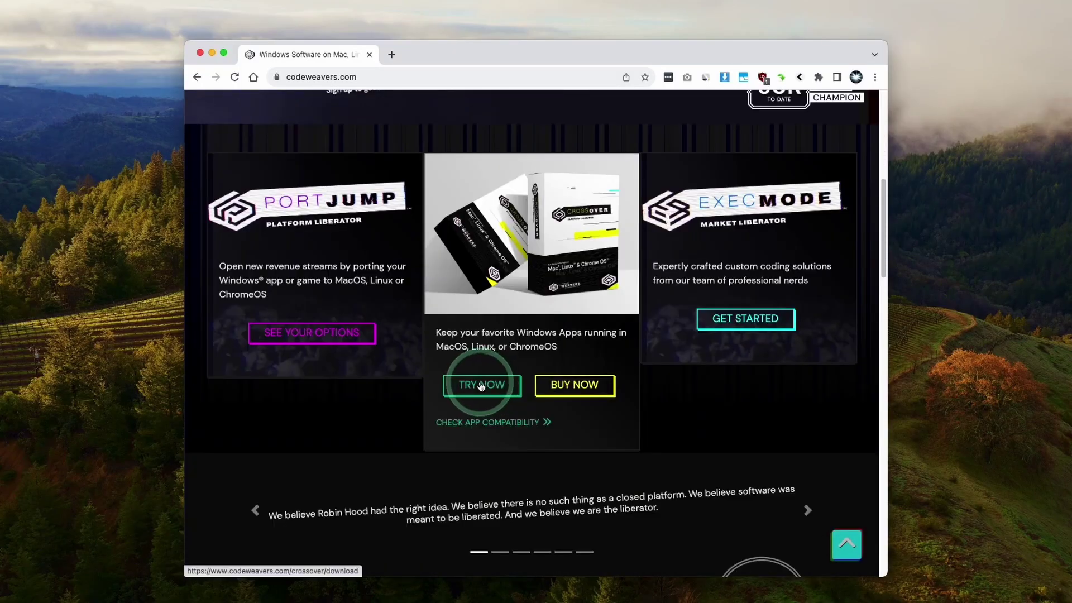
click(481, 383)
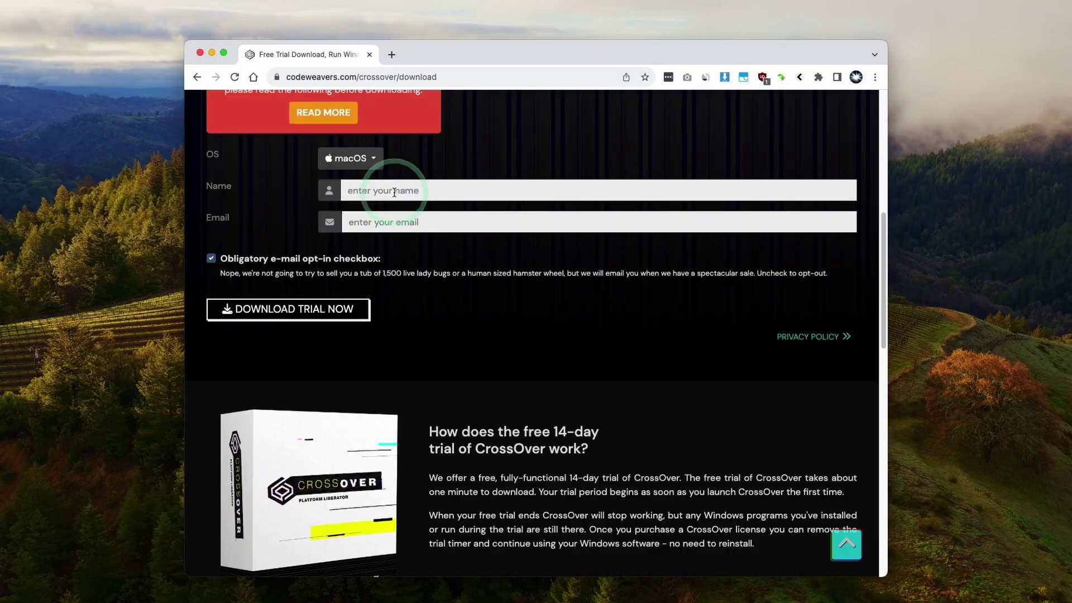
click(377, 213)
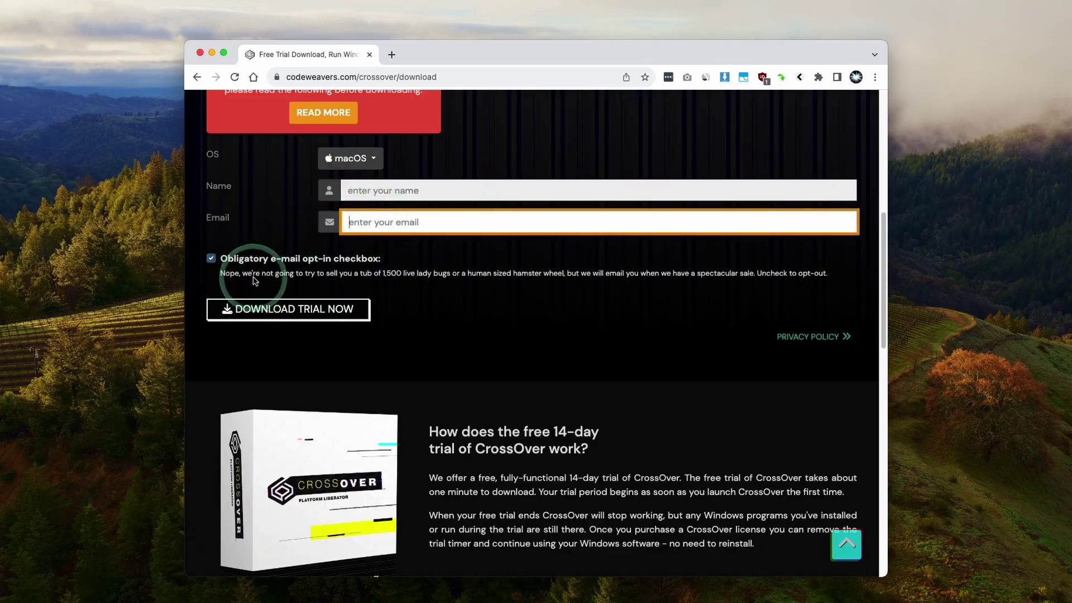
click(289, 321)
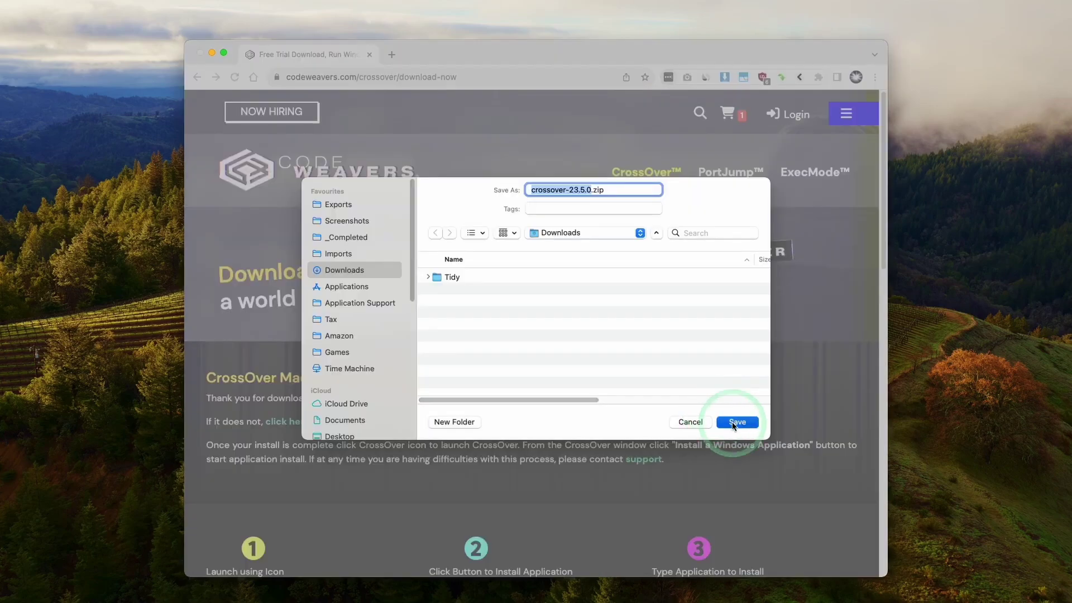
click(735, 423)
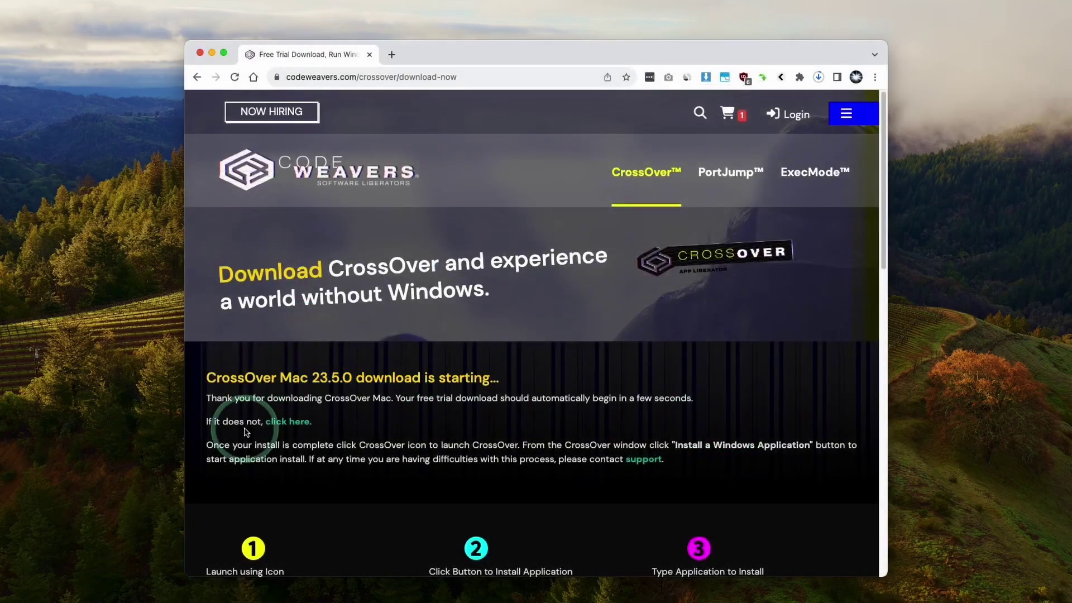
Unzip crossover-23.5.0.zip from Downloads and move CrossOver into the Applications folder
click(100, 589)
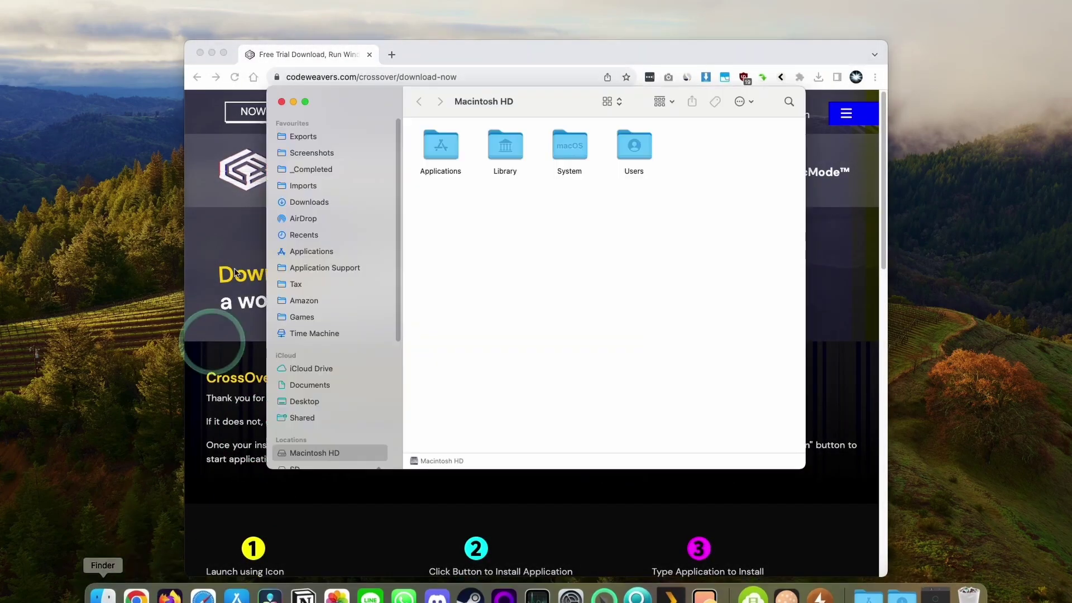
click(310, 206)
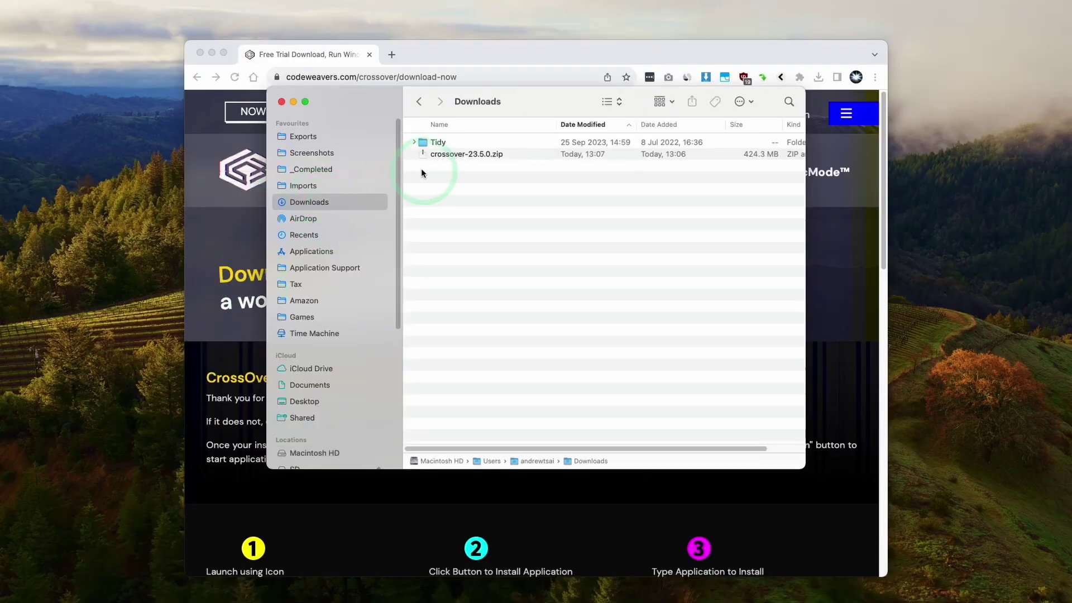
key(Down)
key(Down)
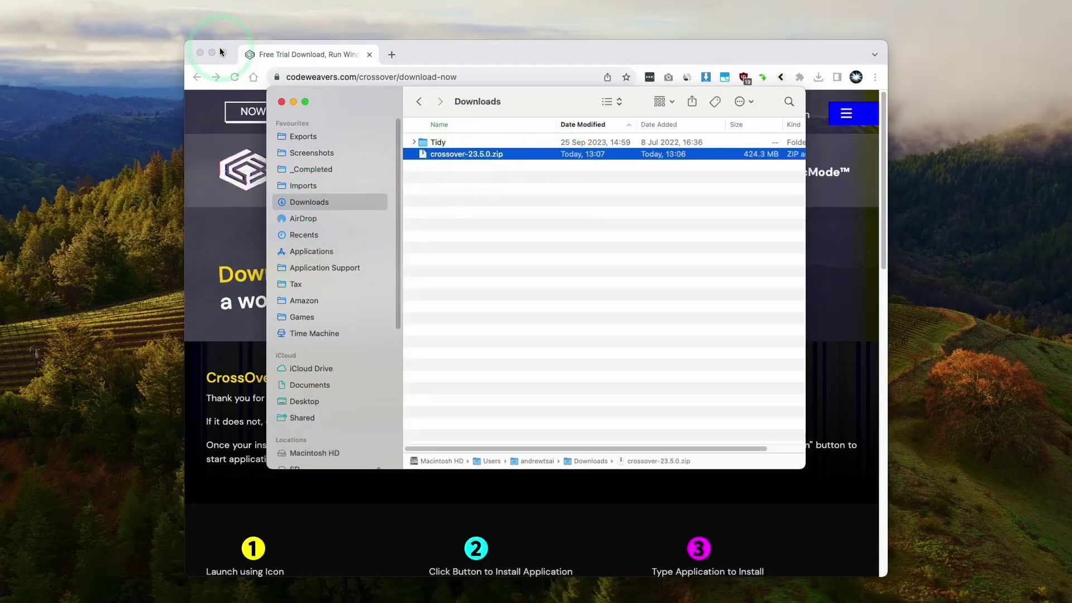
click(212, 53)
click(463, 155)
double_click(490, 156)
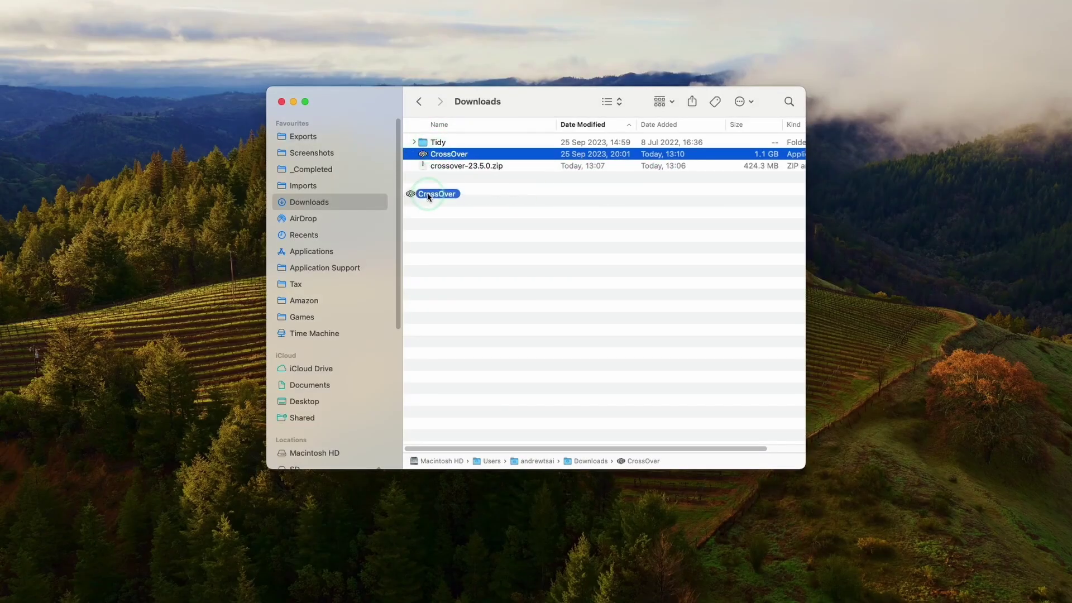
drag(360, 249, 359, 250)
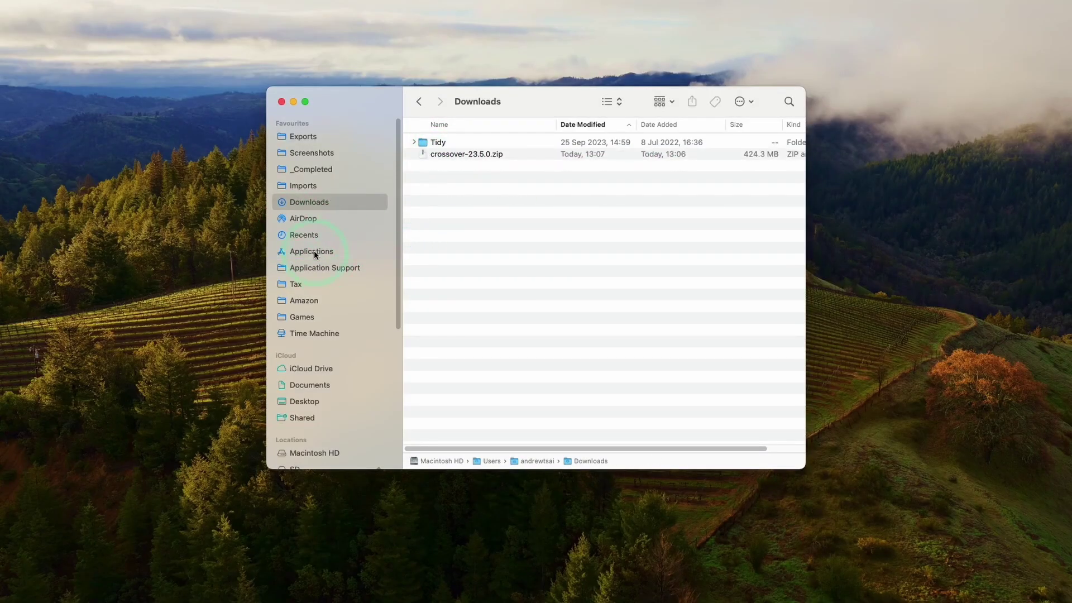
click(314, 250)
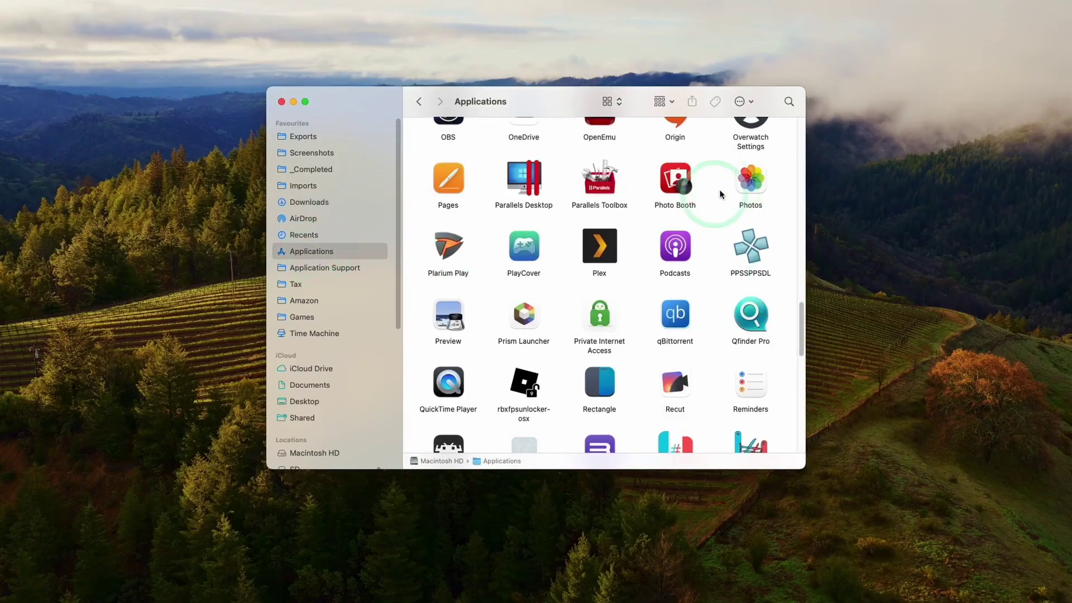
drag(797, 316, 799, 165)
Launch CrossOver, confirming the warning for an app downloaded from the internet
double_click(599, 269)
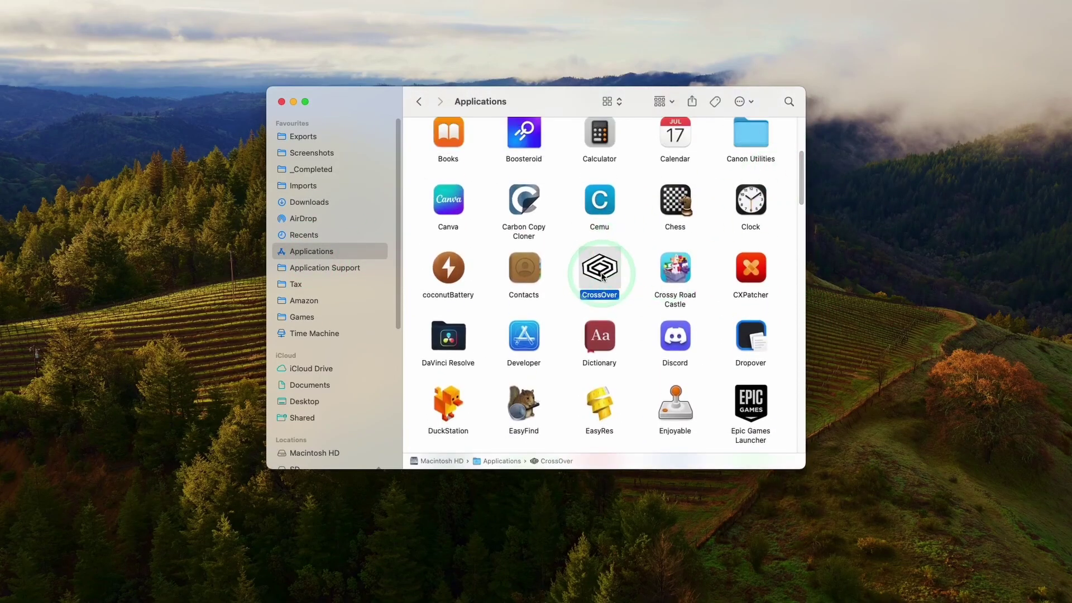
click(981, 323)
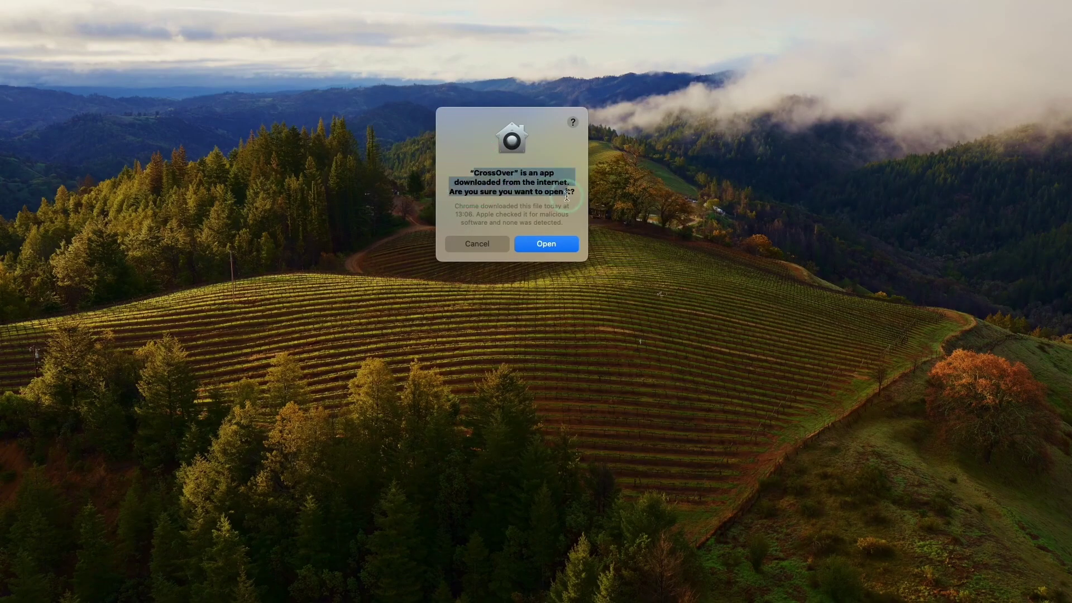
click(547, 244)
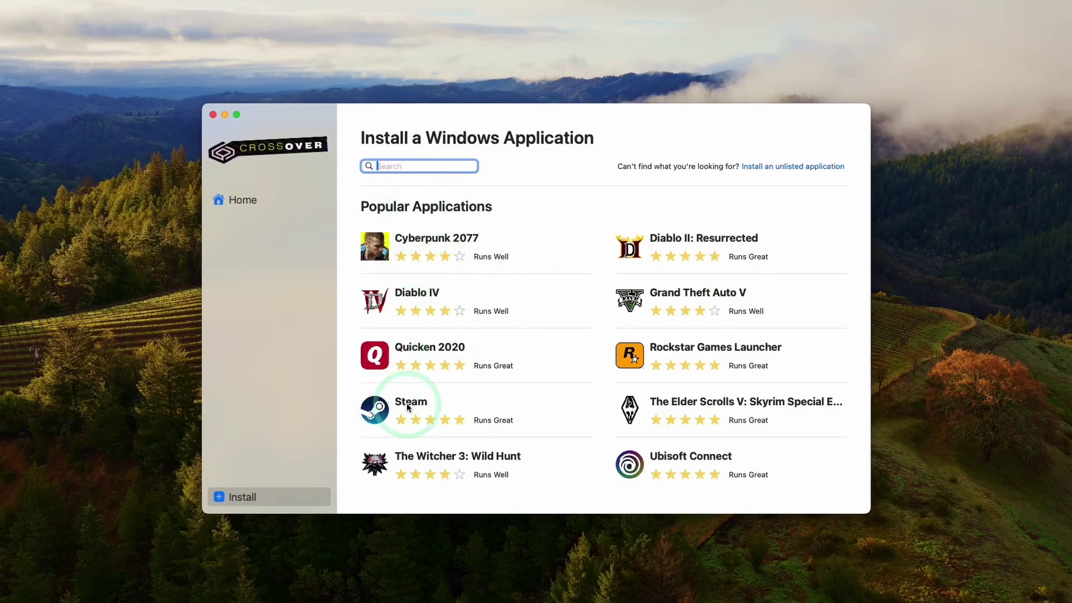
Install Steam into a new bottle and accept the Courier New font licence
click(407, 406)
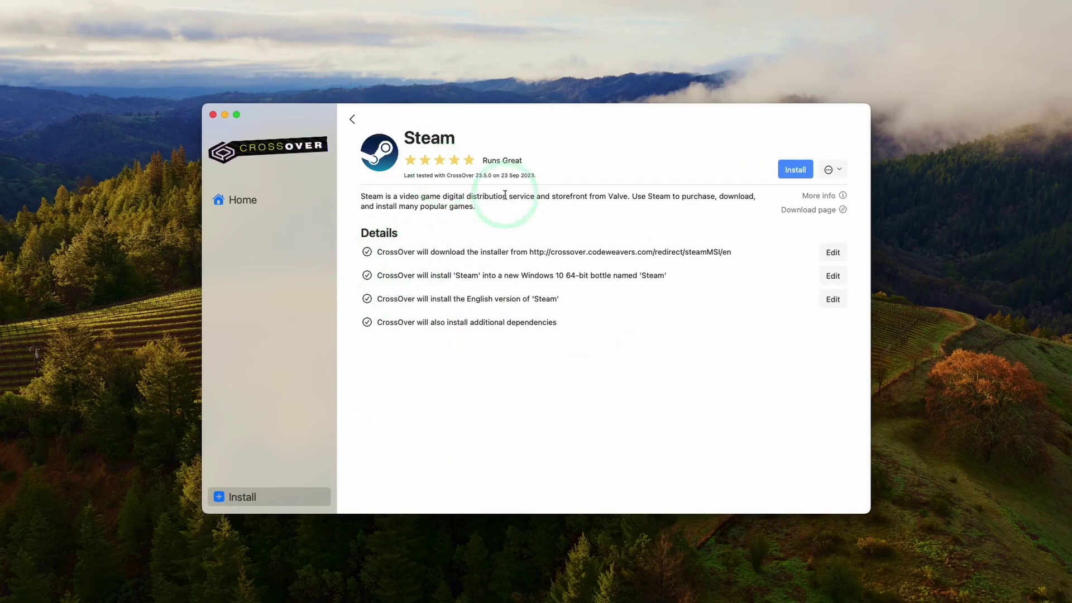
click(795, 170)
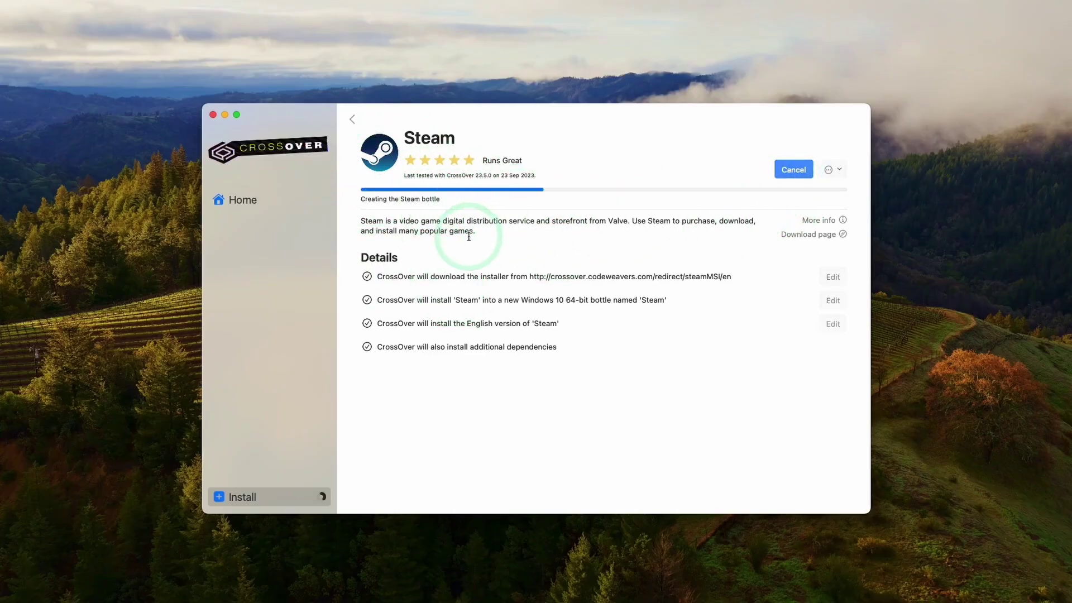
drag(519, 299, 581, 300)
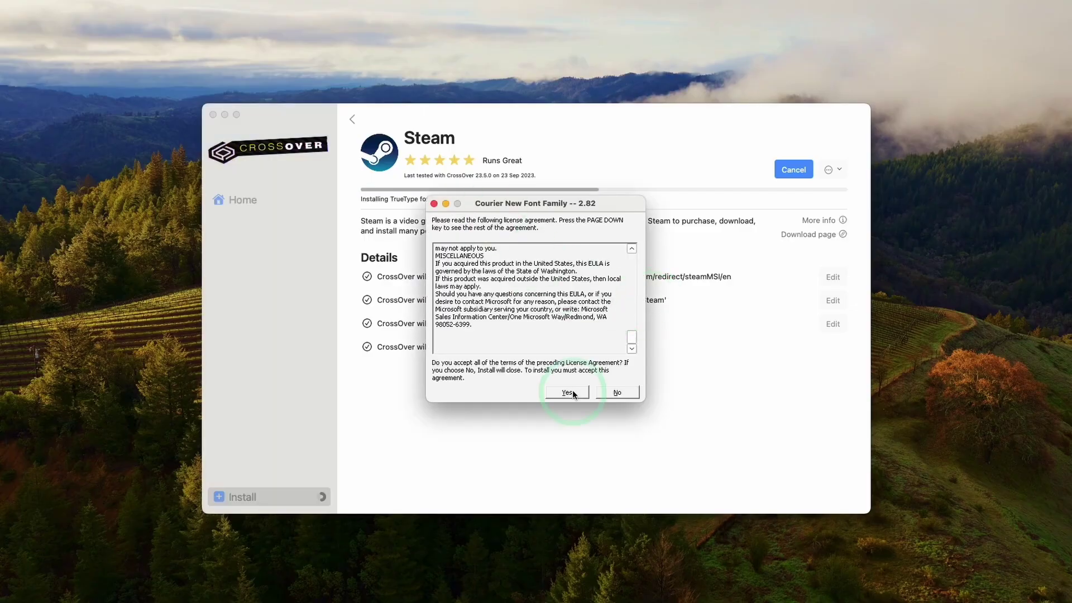
click(567, 392)
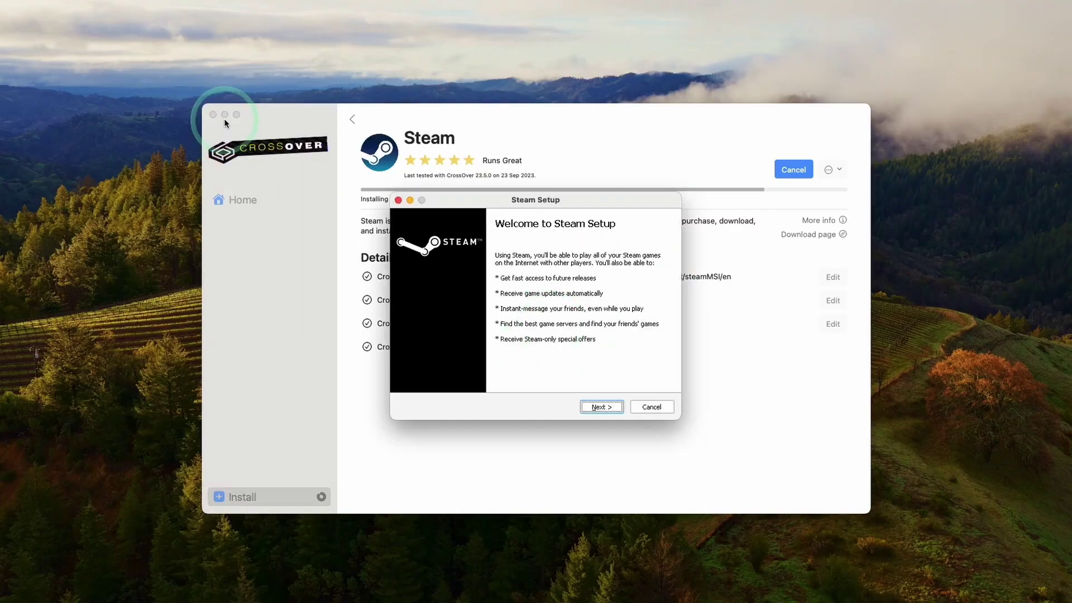
Install Steam with default language to C:\Program Files (x86)\Steam and launch it
click(228, 117)
click(600, 409)
click(601, 408)
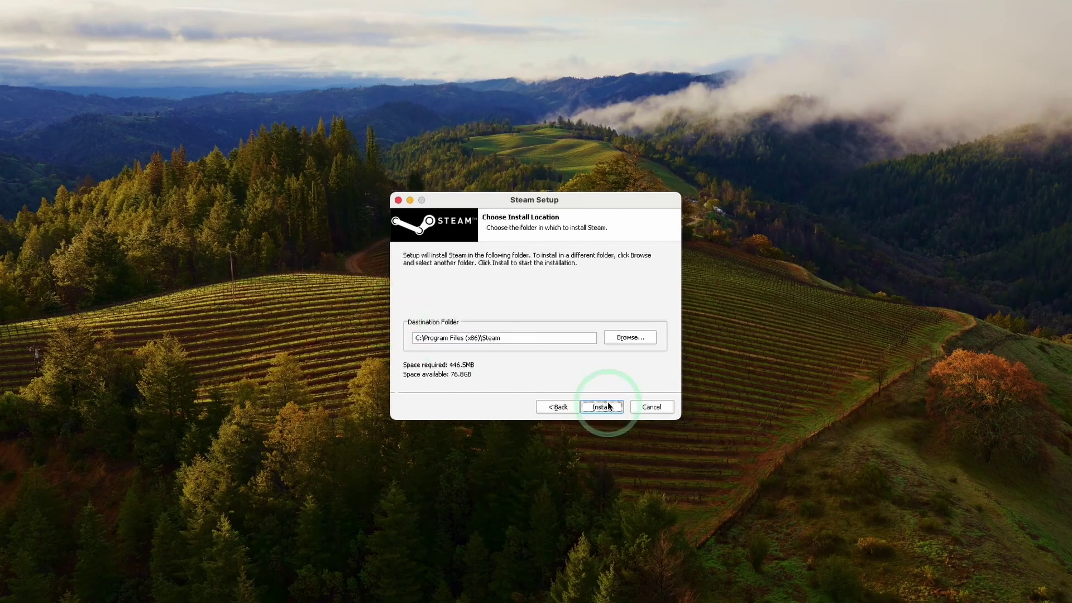
click(600, 408)
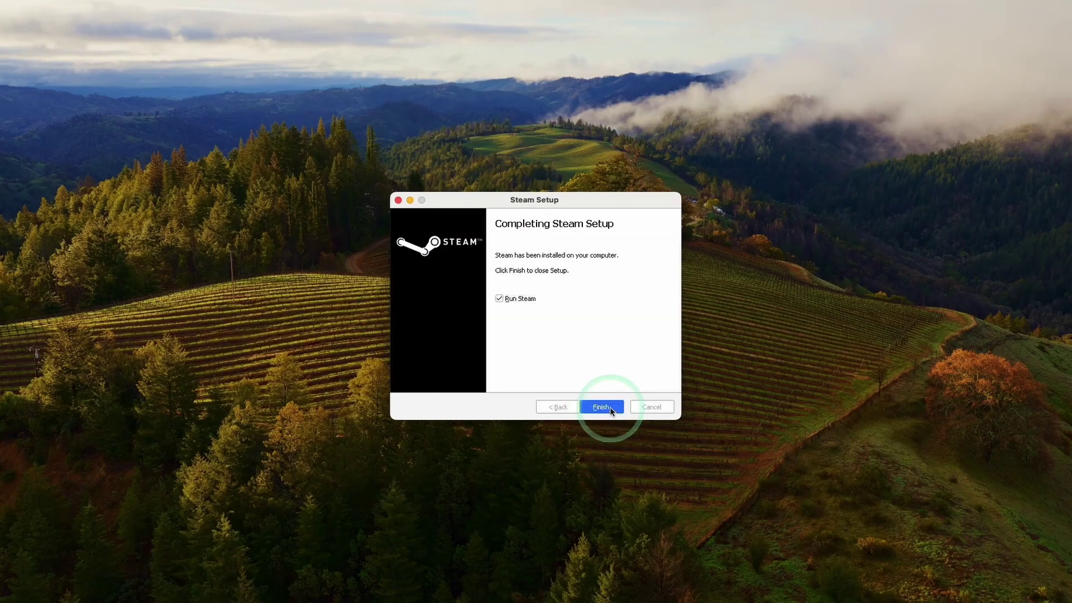
click(620, 410)
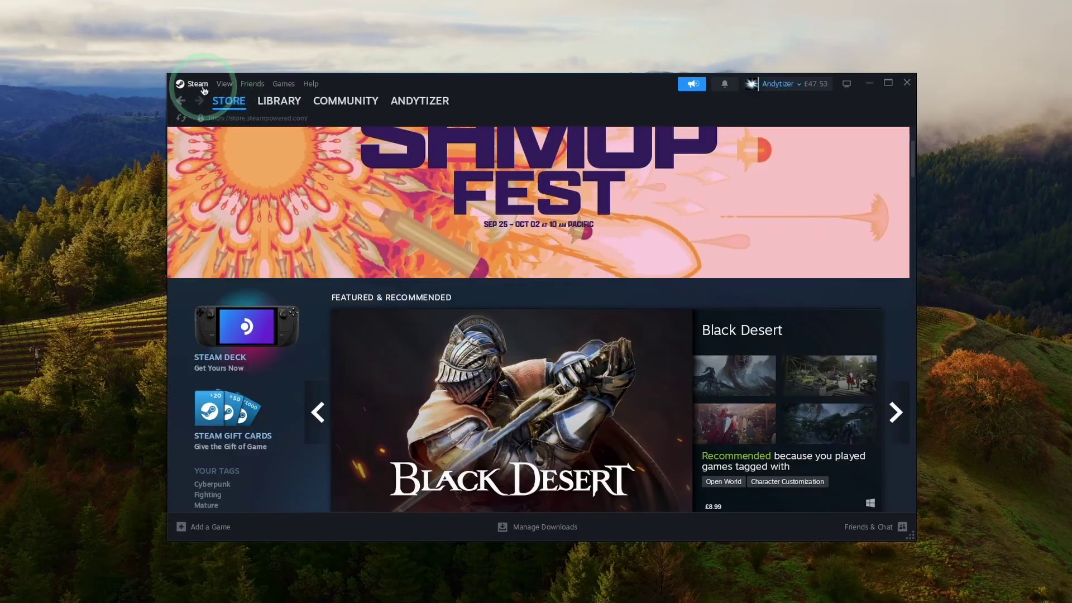
Exit the Steam client from its Steam menu, returning to the CrossOver Steam bottle
click(198, 83)
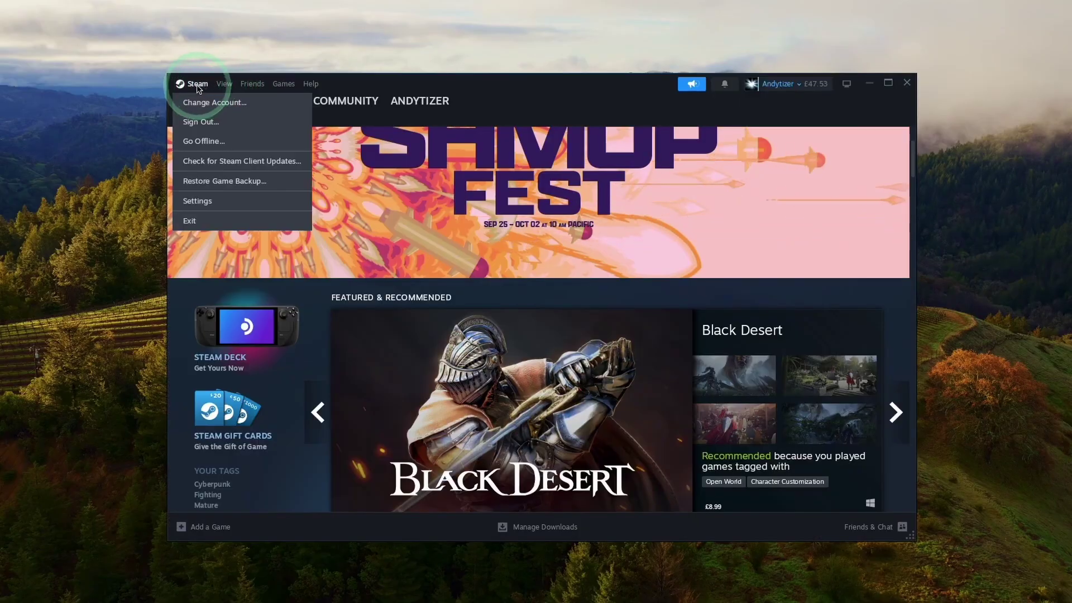
mouse_move(420, 101)
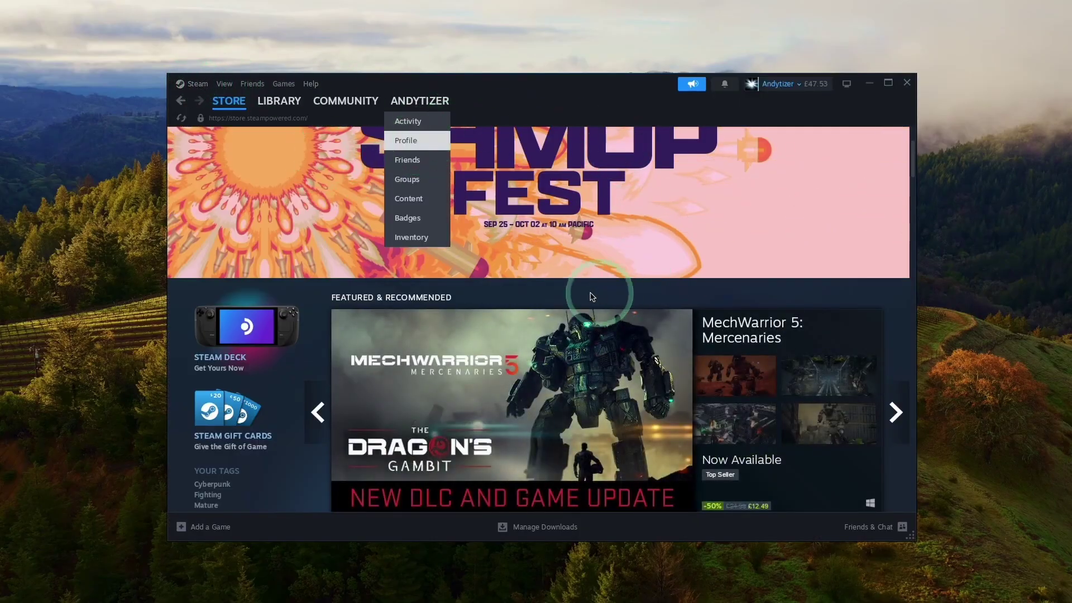
scroll(832, 293, down, 8)
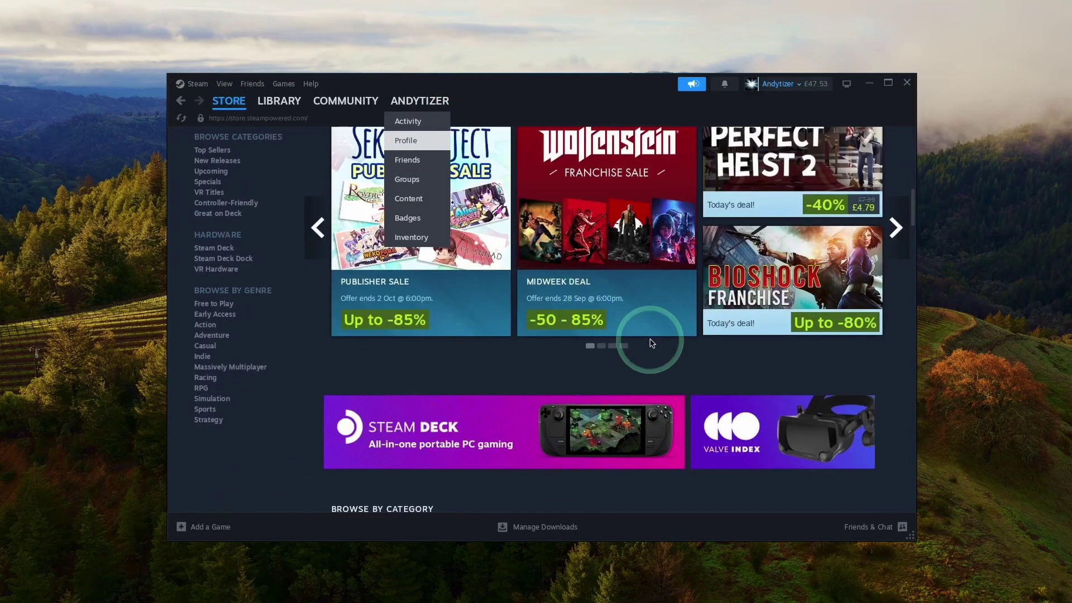
scroll(648, 341, down, 6)
scroll(580, 301, down, 8)
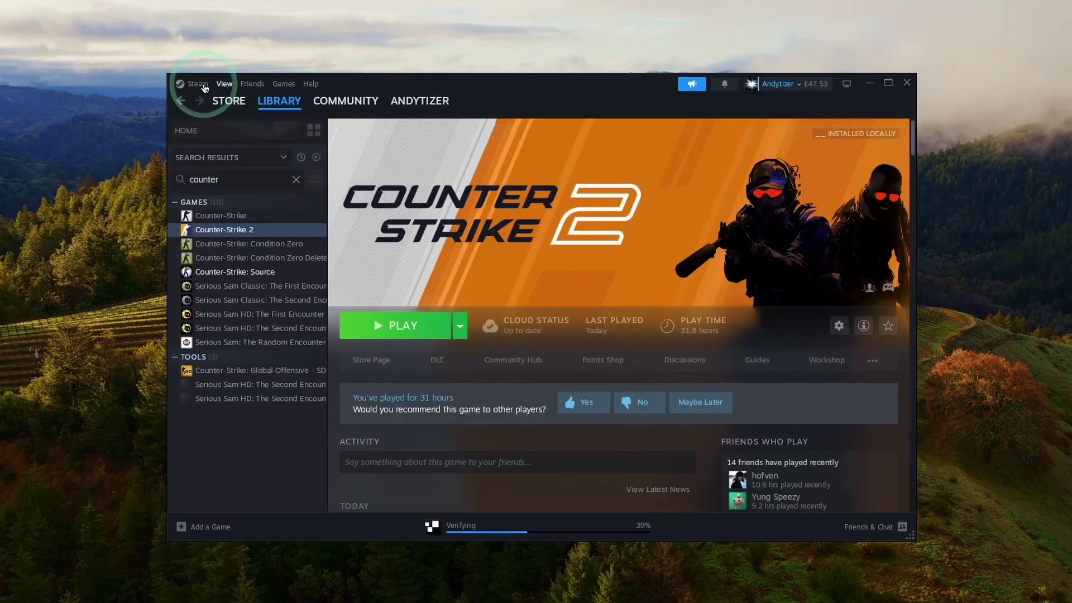
click(195, 84)
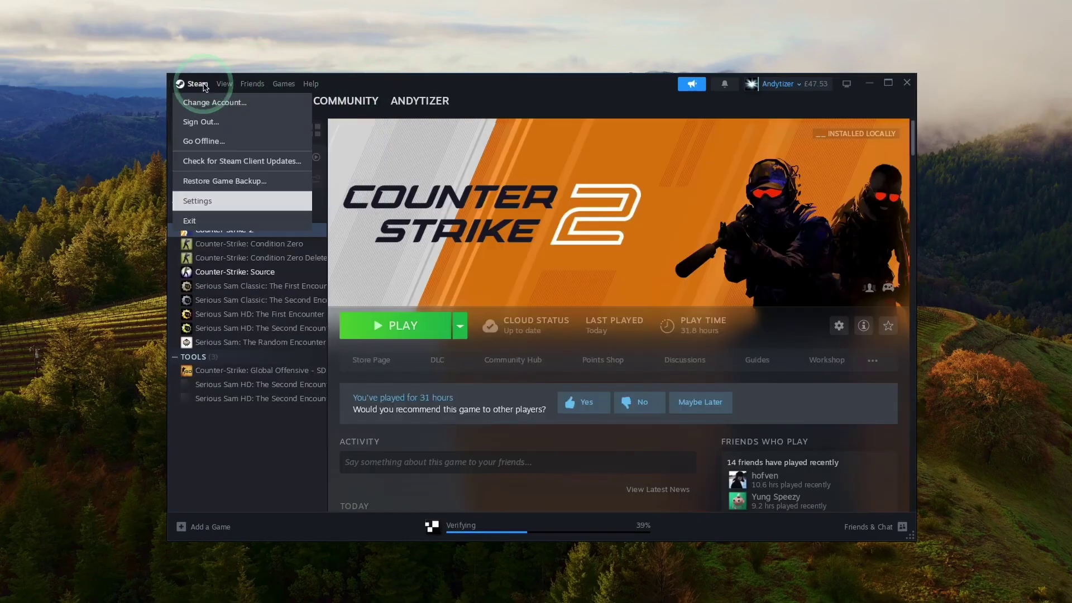
click(204, 222)
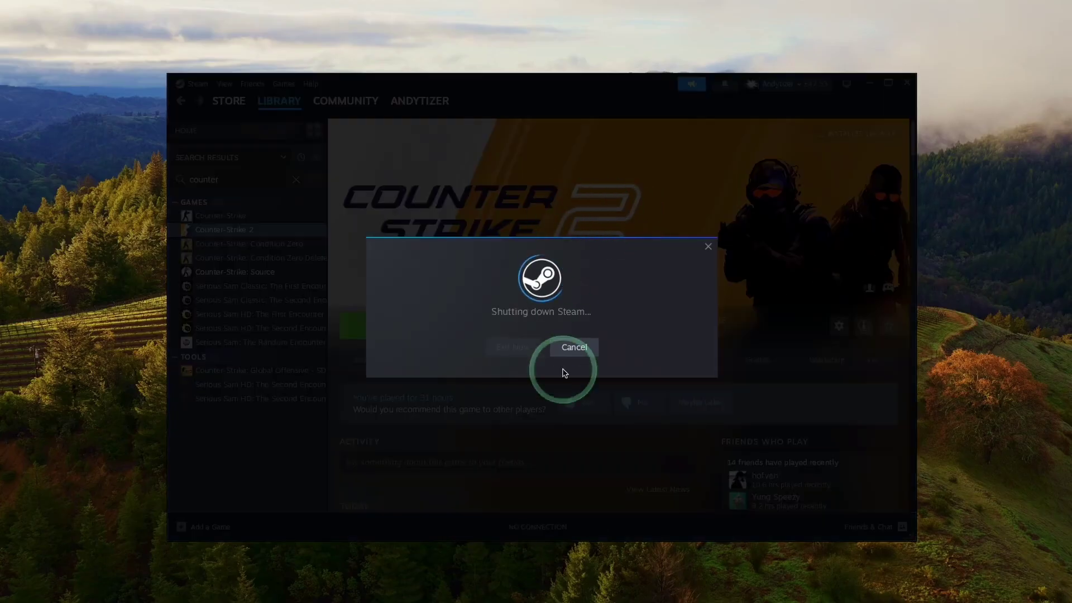
click(424, 234)
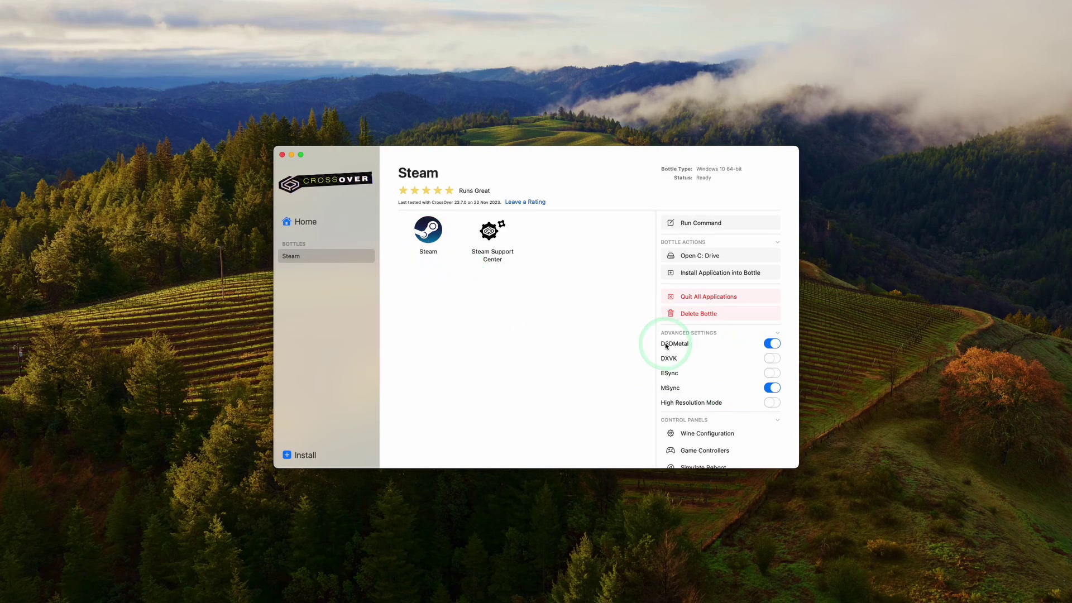
mouse_move(674, 347)
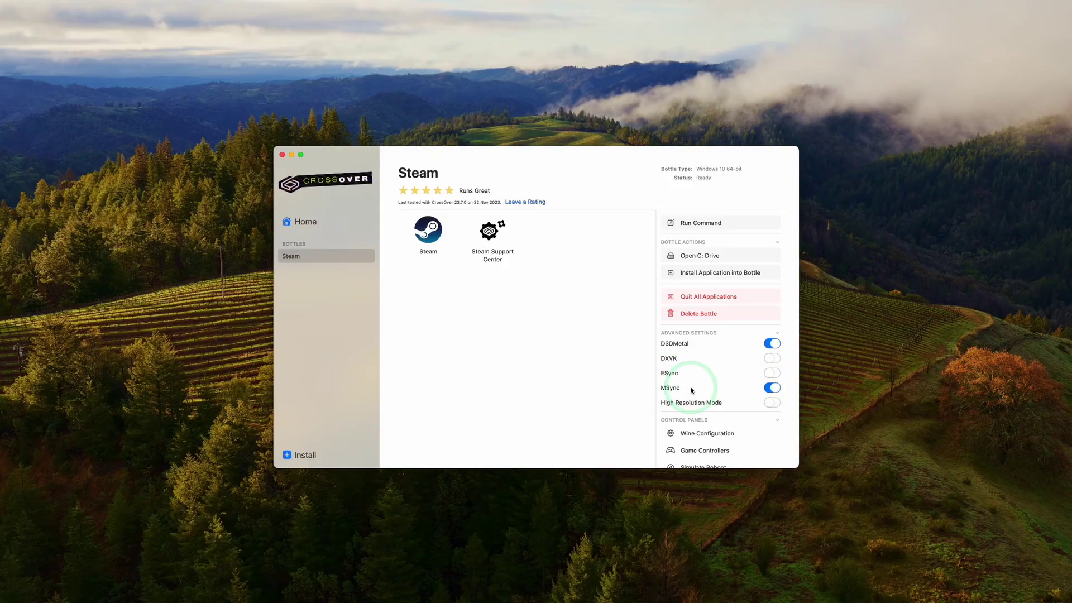
Relaunch Steam and search the store for 'efootball' to reach eFootball™ 2024
click(436, 237)
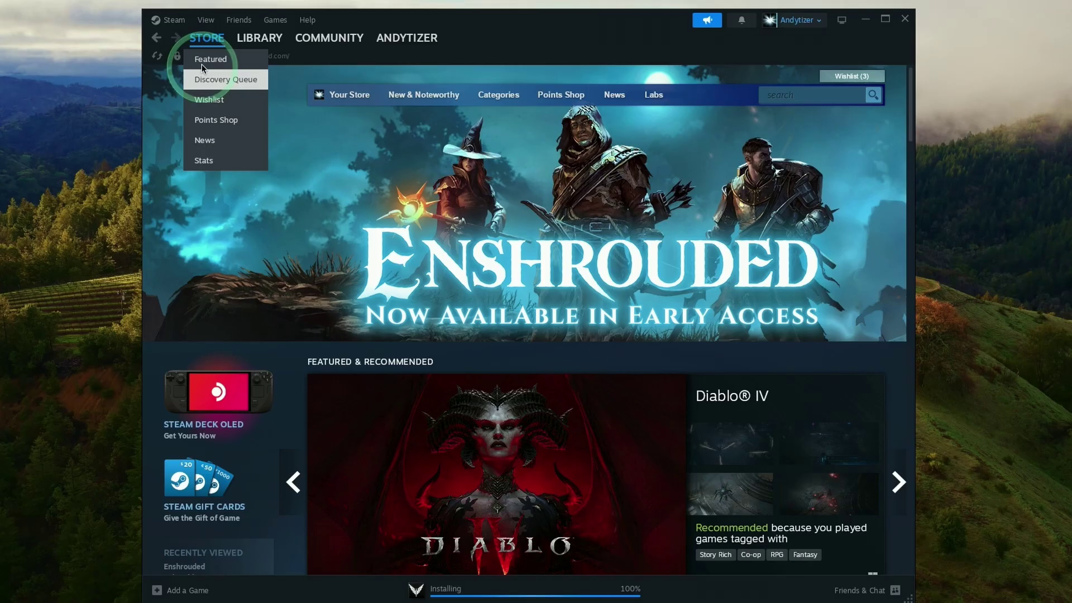
click(254, 40)
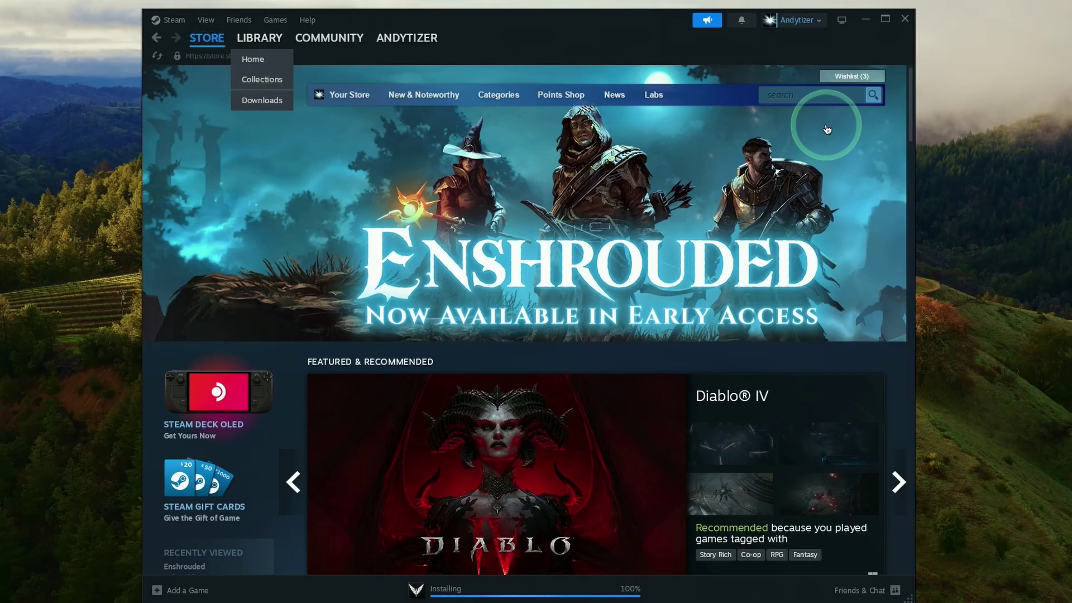
click(804, 96)
text(e)
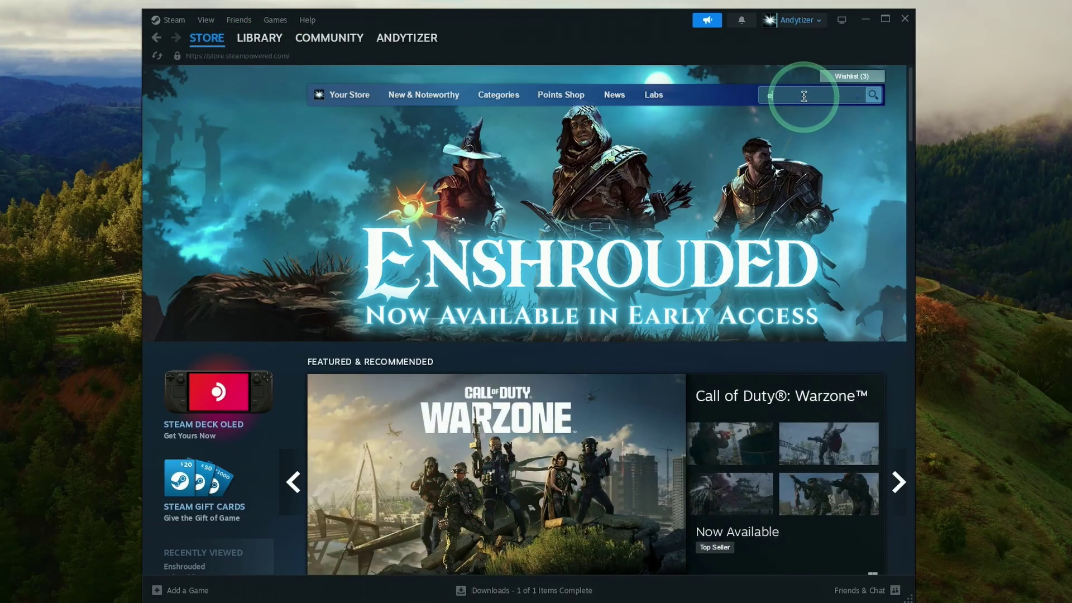
text(football)
key(Return)
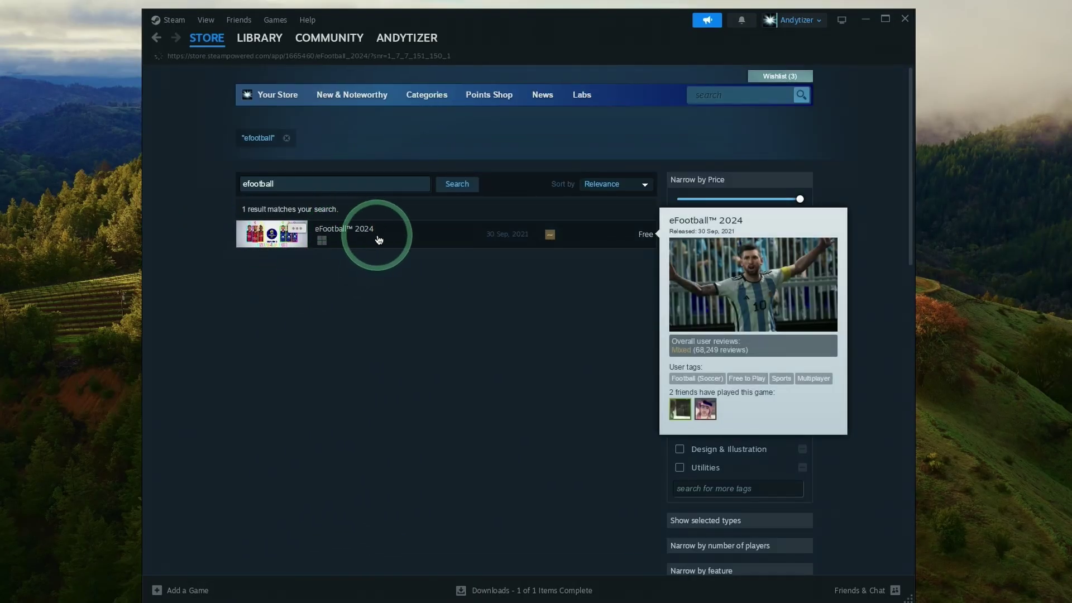
scroll(524, 337, down, 2)
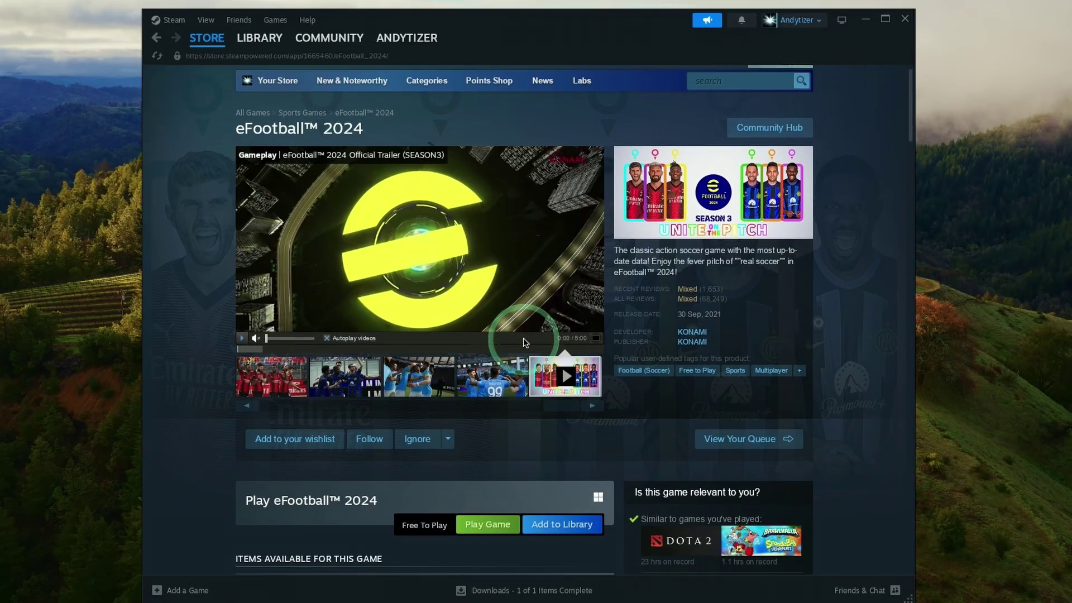
scroll(524, 338, down, 5)
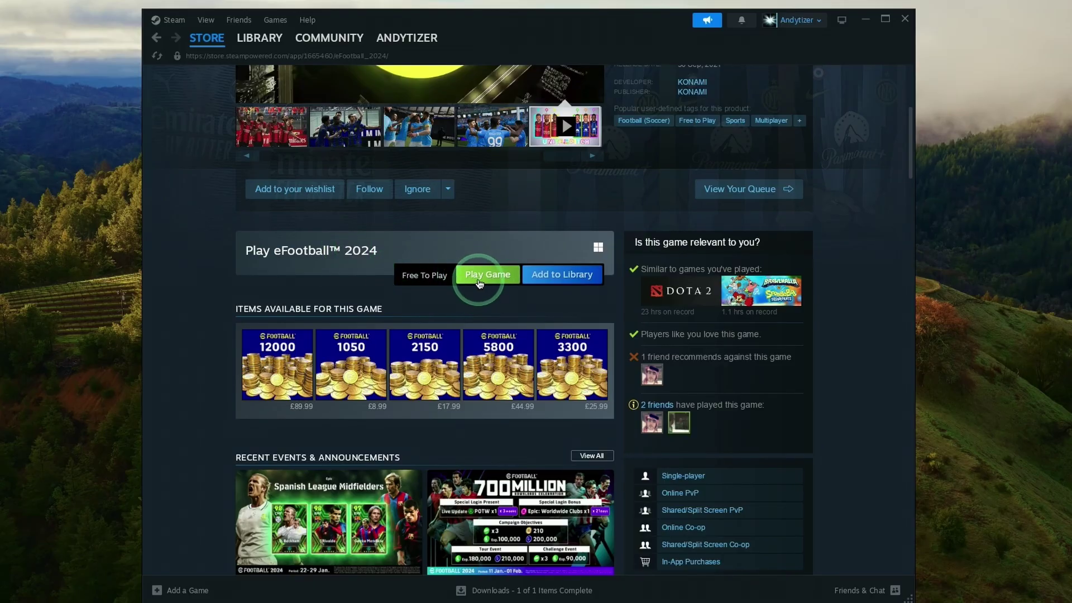
Install eFootball™ 2024 on the External Drive and accept its EULA
click(480, 282)
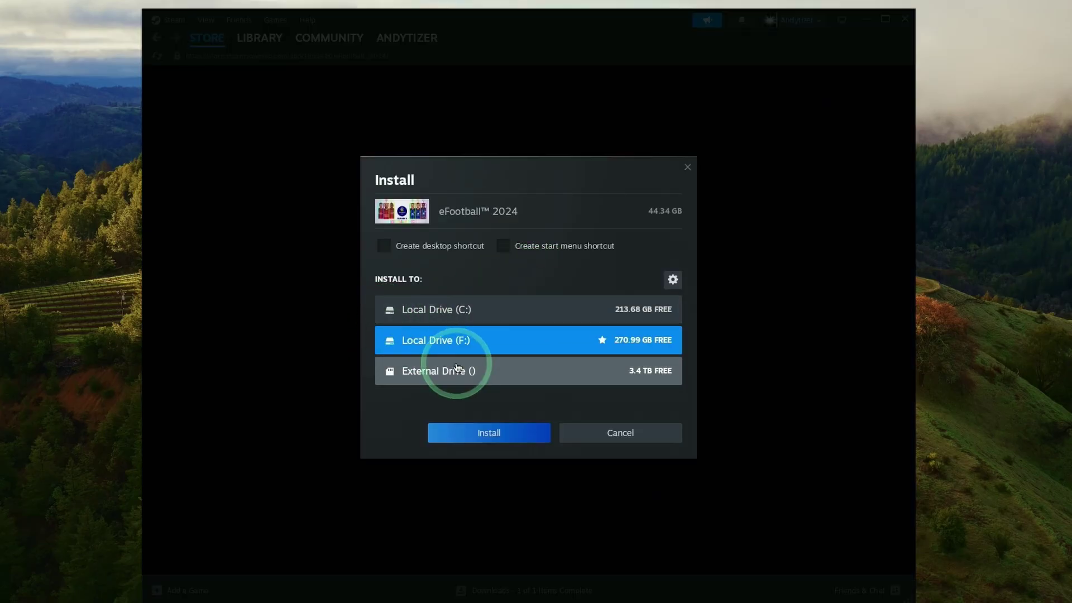
click(457, 367)
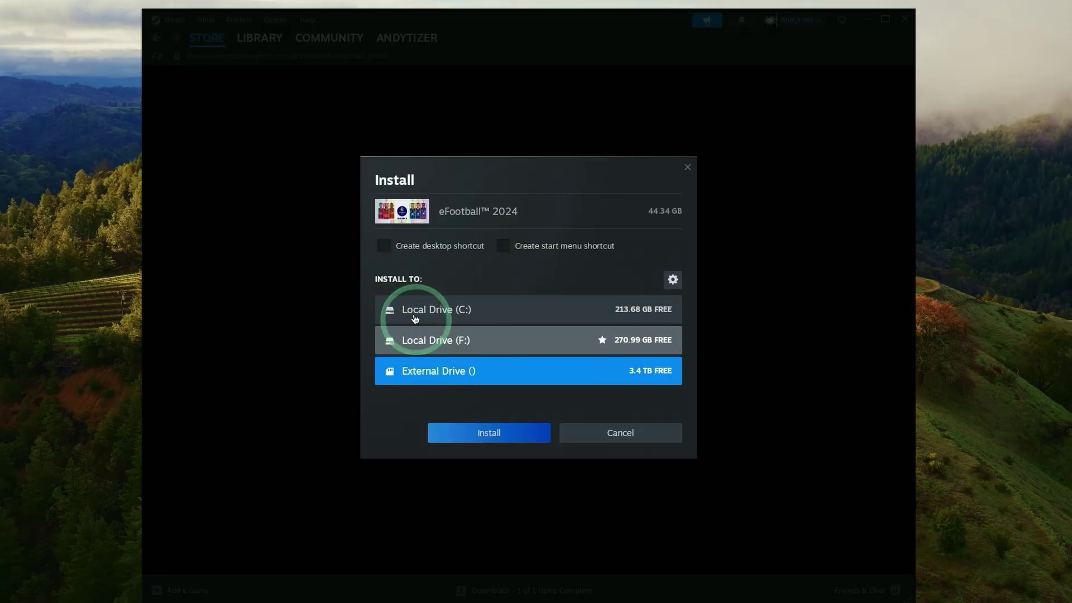
click(487, 441)
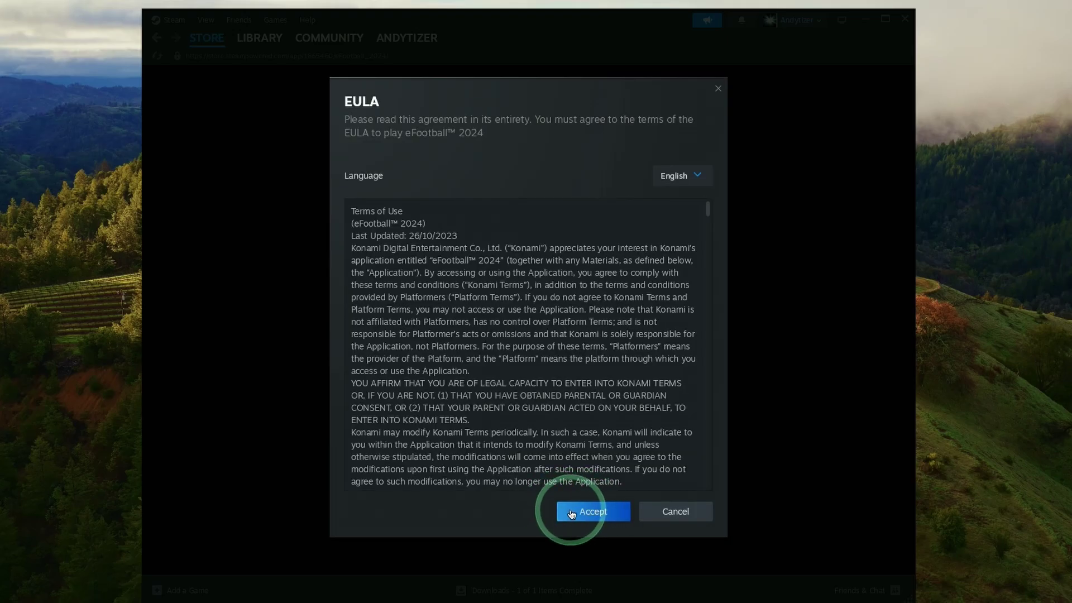
click(595, 512)
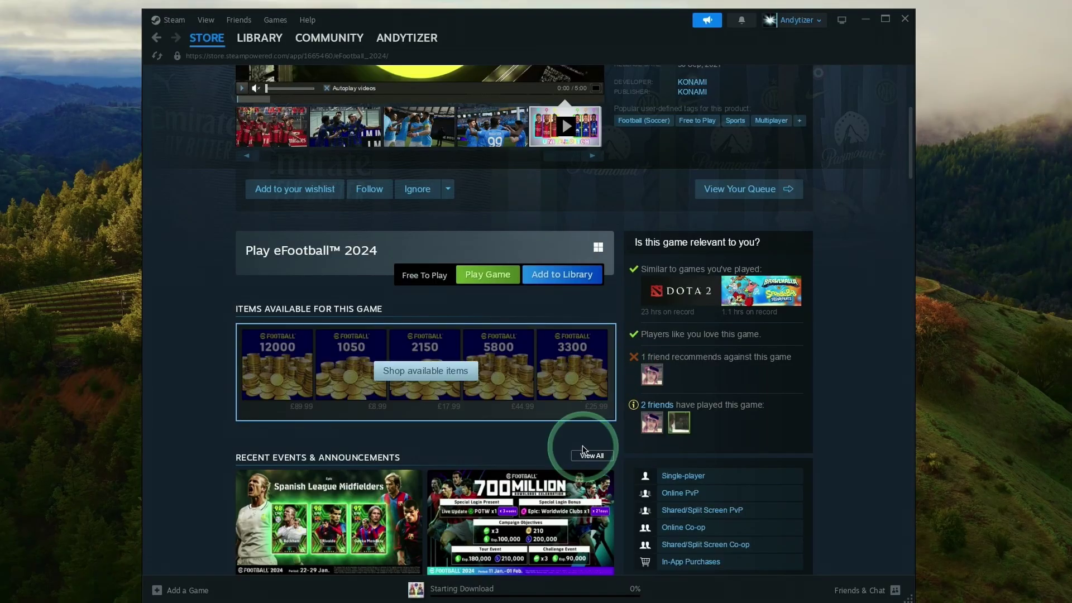
click(451, 586)
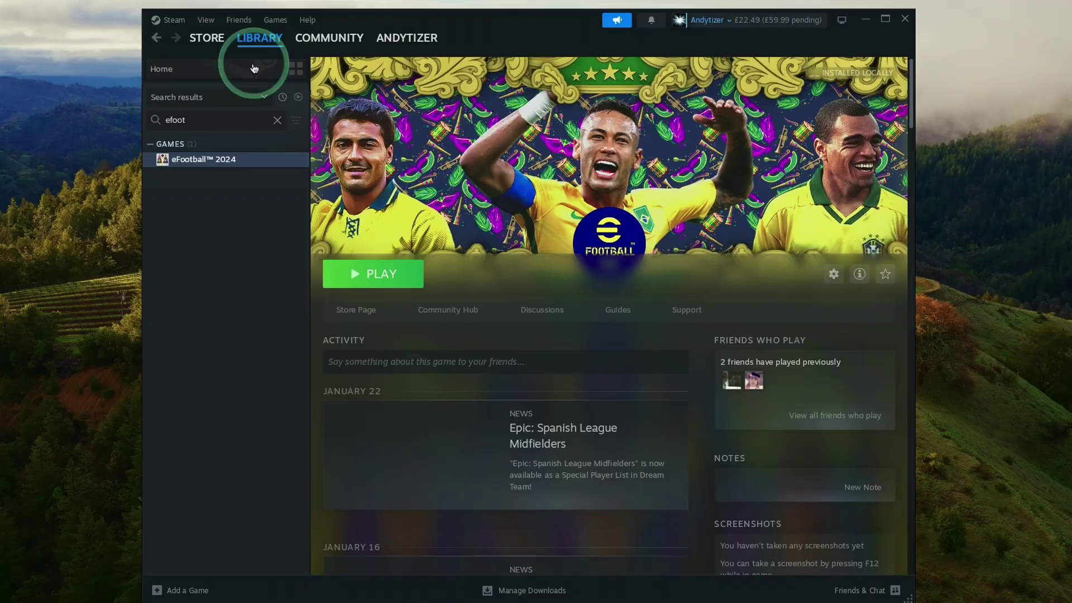
Add -fullscreen to eFootball™ 2024's Launch Options in its Library properties
click(187, 161)
click(388, 275)
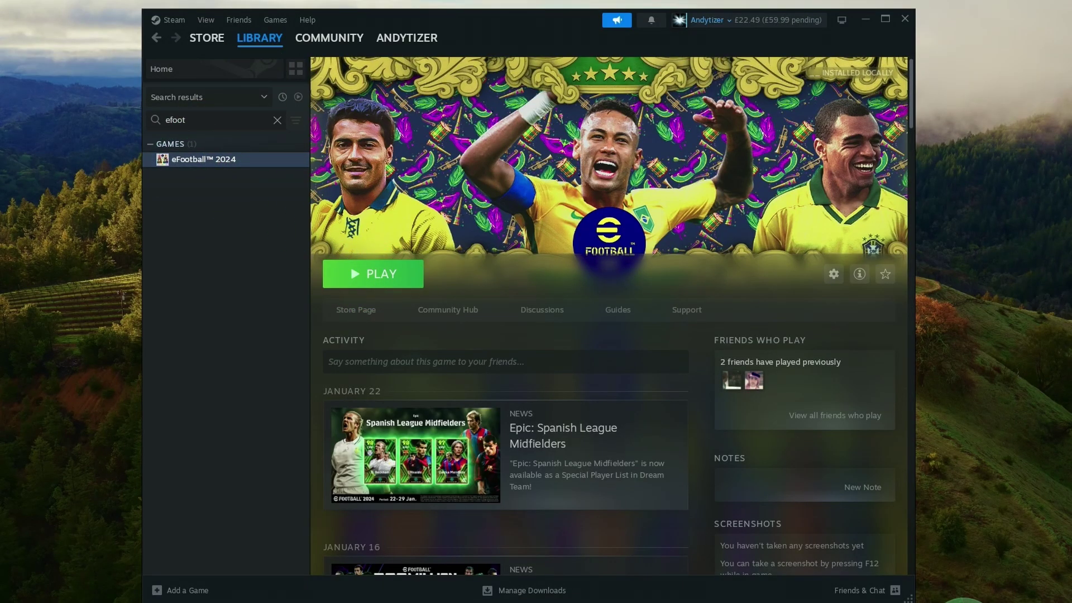
click(212, 160)
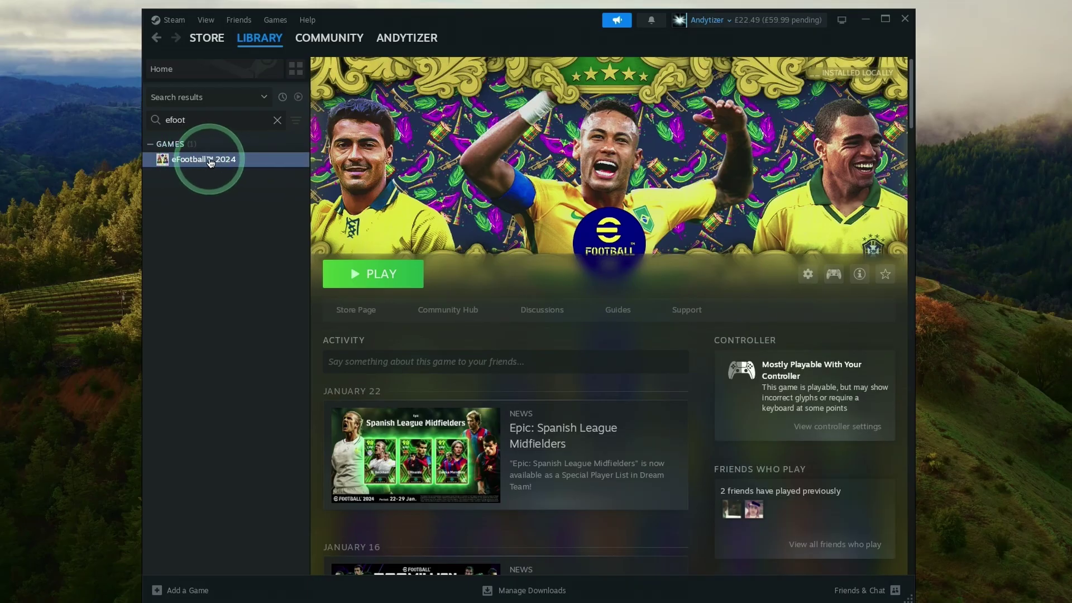
right_click(192, 163)
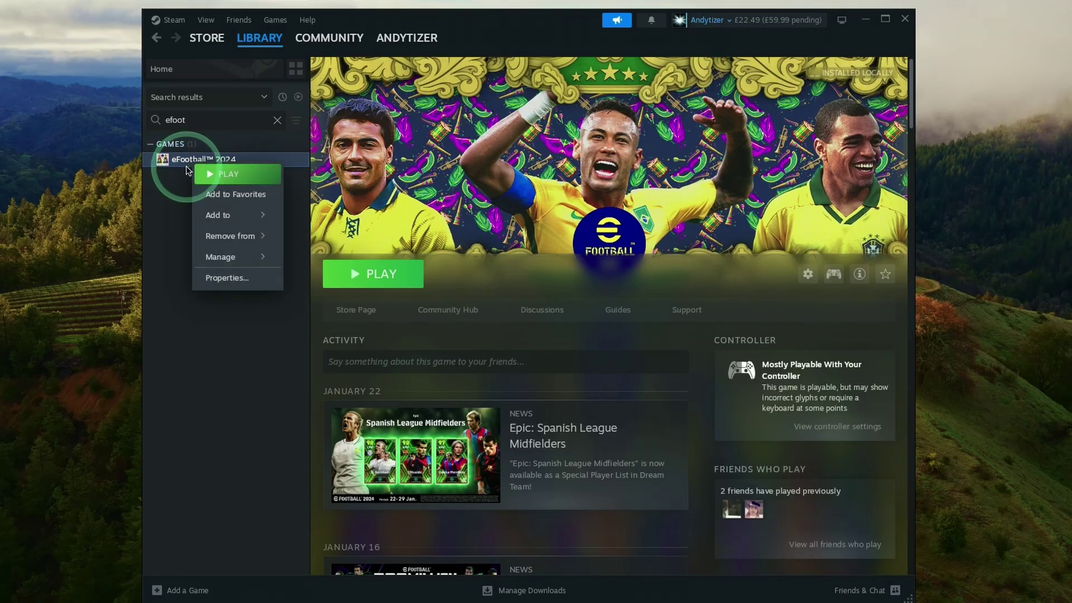
click(218, 280)
click(456, 332)
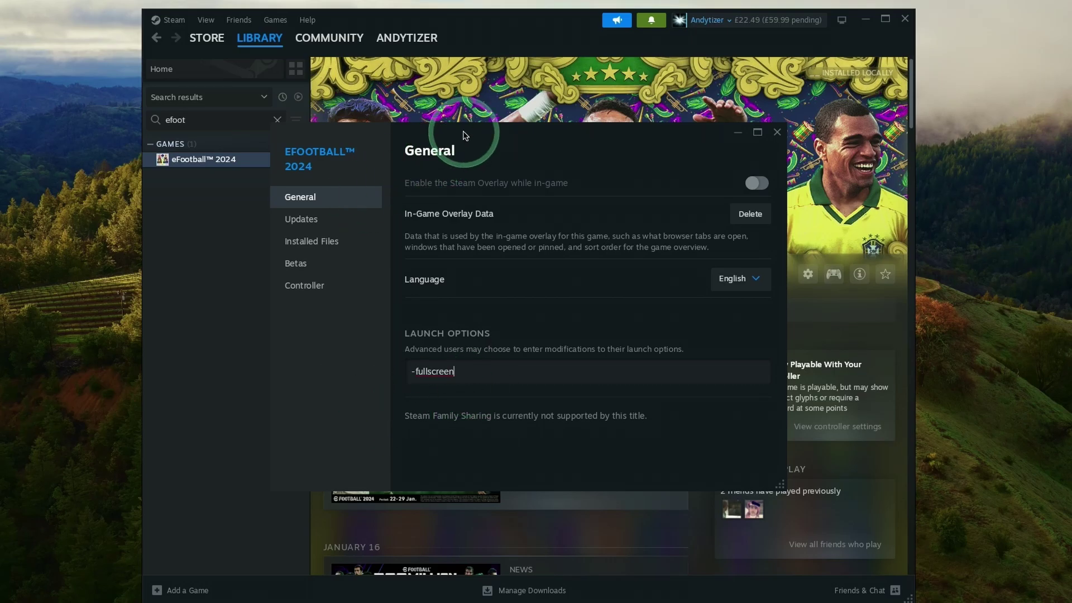
Close the game properties and check System Settings' Bluetooth list for the DualSense controller
click(777, 132)
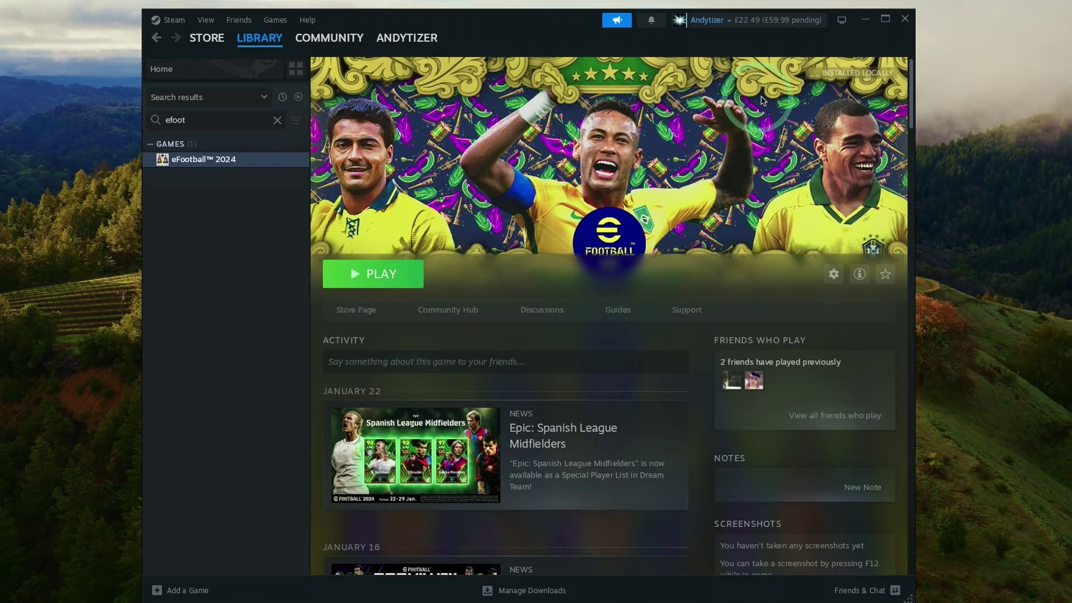
click(1, 5)
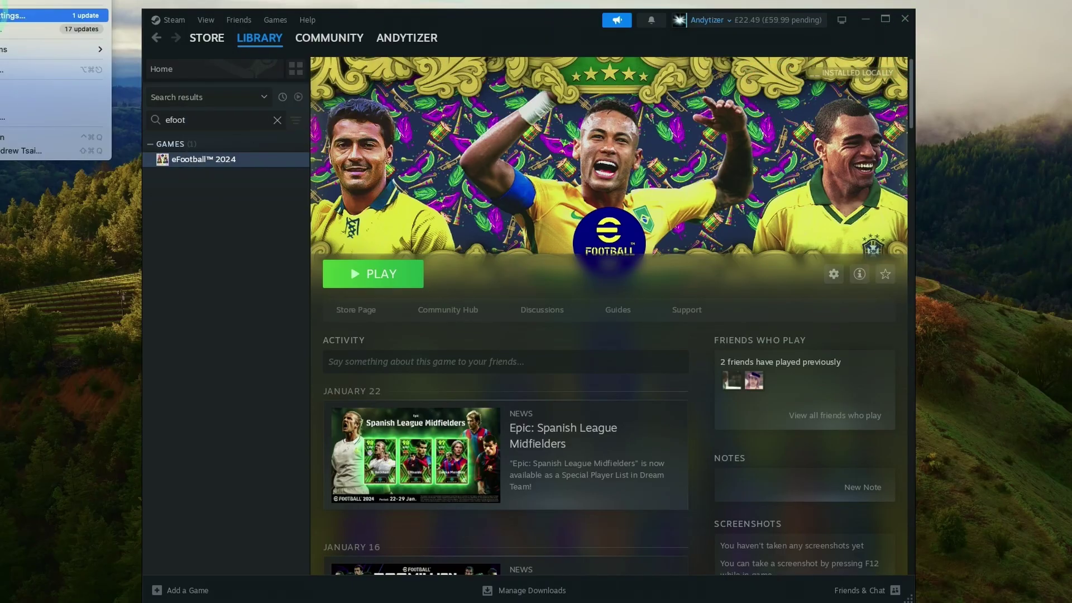
click(17, 16)
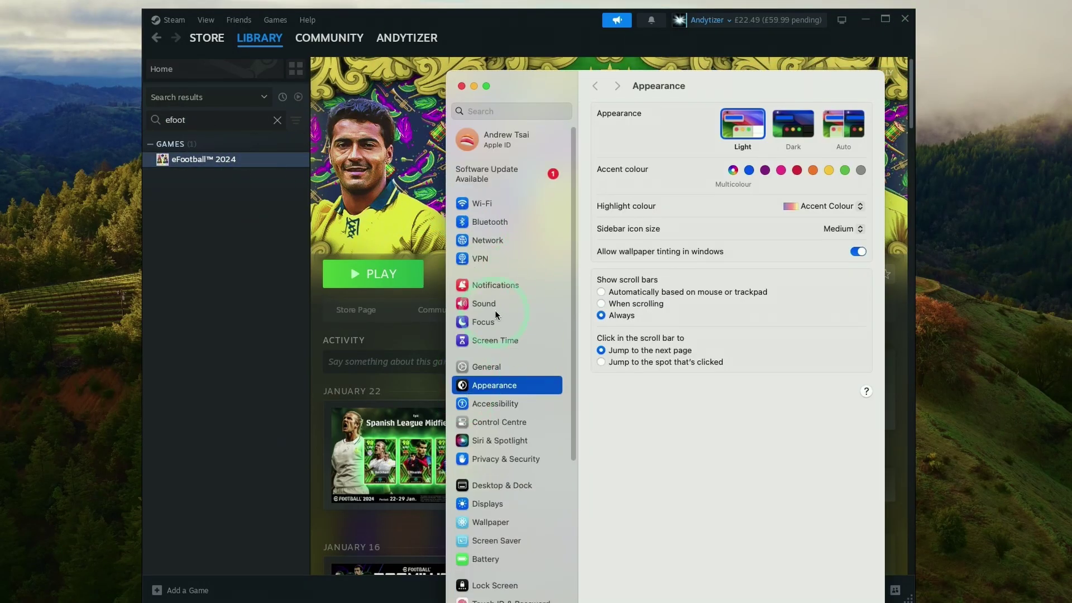
click(489, 222)
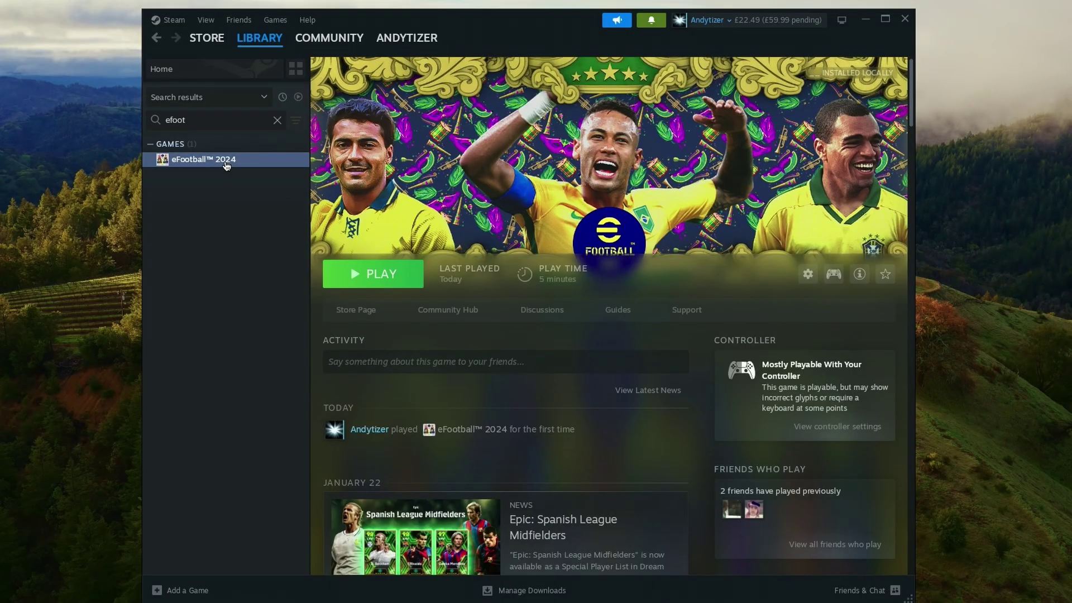
Disable Steam Input for eFootball™ 2024 in its controller properties, then launch the game
right_click(226, 165)
click(252, 281)
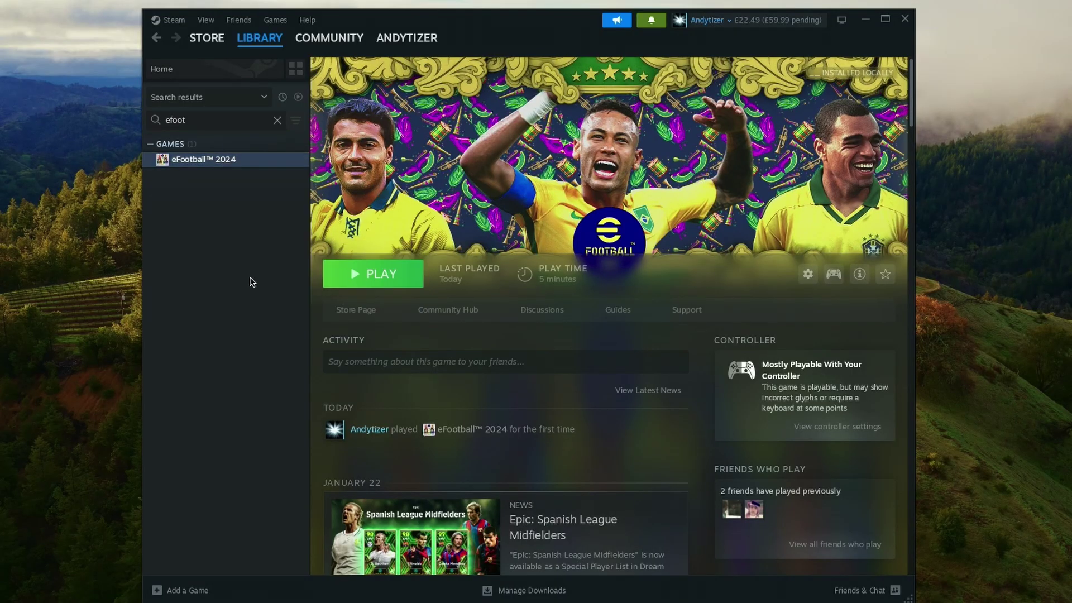
click(318, 285)
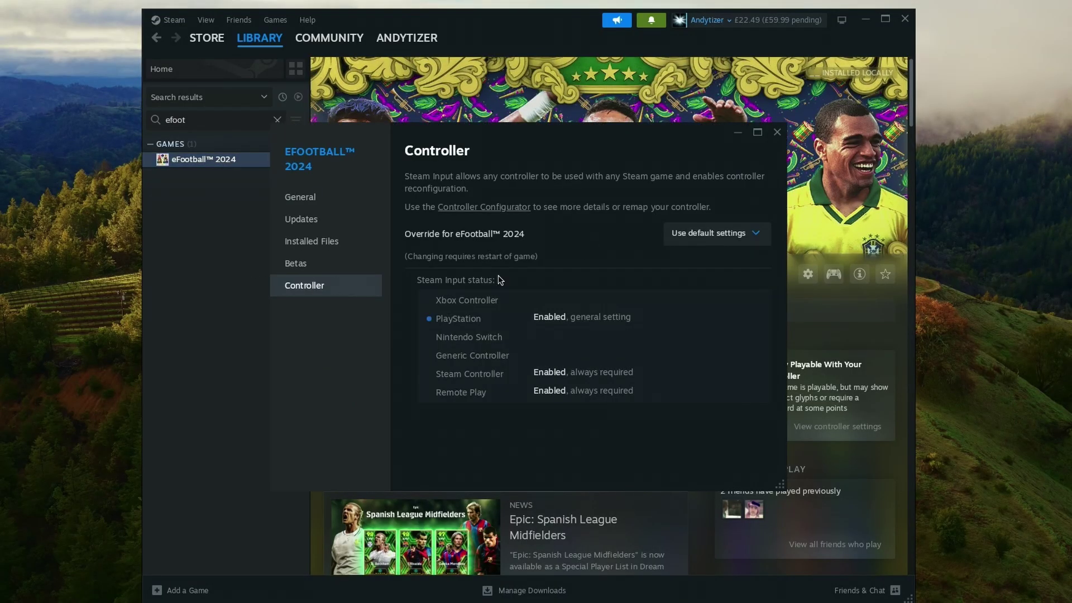
click(710, 233)
click(697, 266)
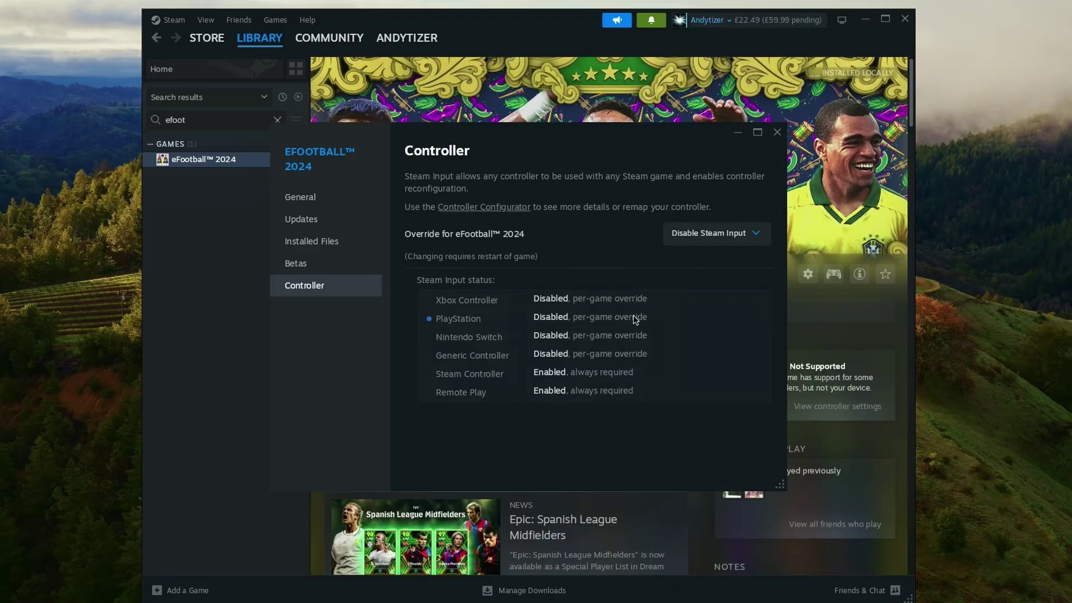
key(Escape)
click(375, 279)
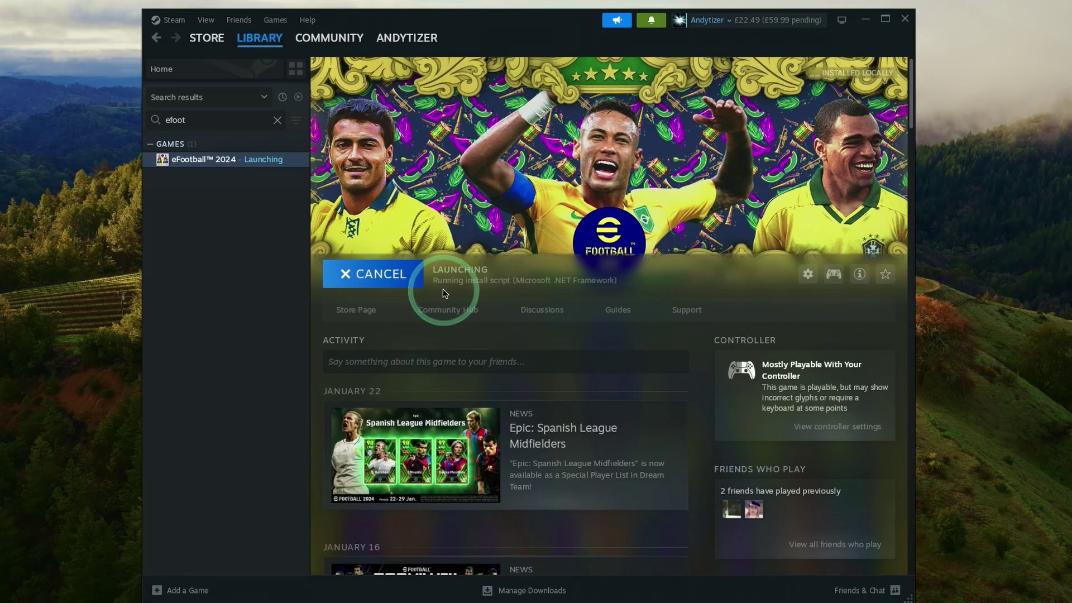
mouse_move(731, 596)
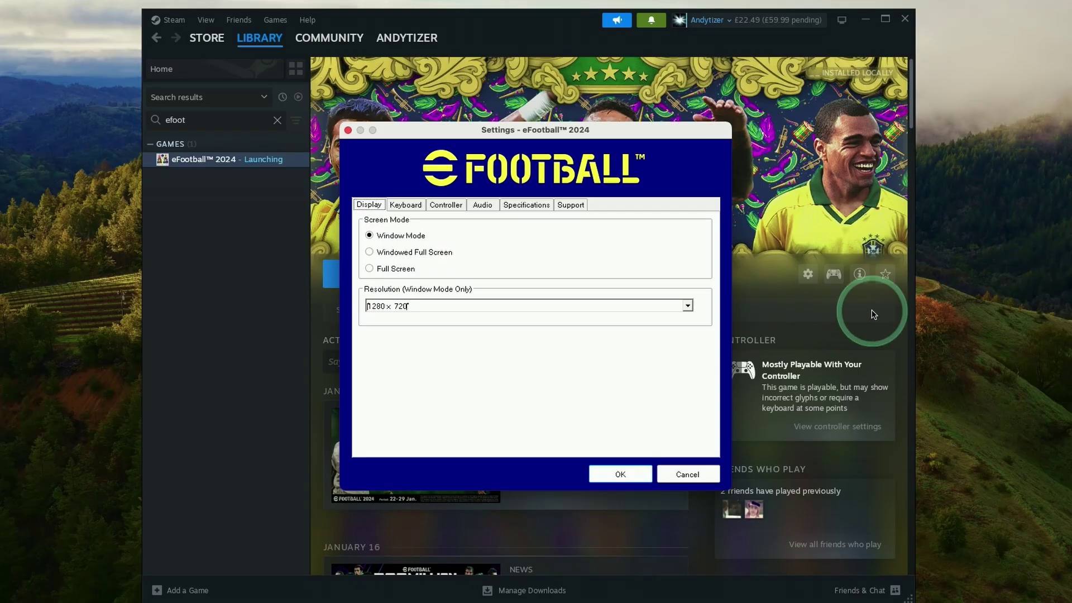
Minimise Steam and set the eFootball Settings display mode to Windowed Full Screen
click(866, 19)
click(535, 259)
click(392, 220)
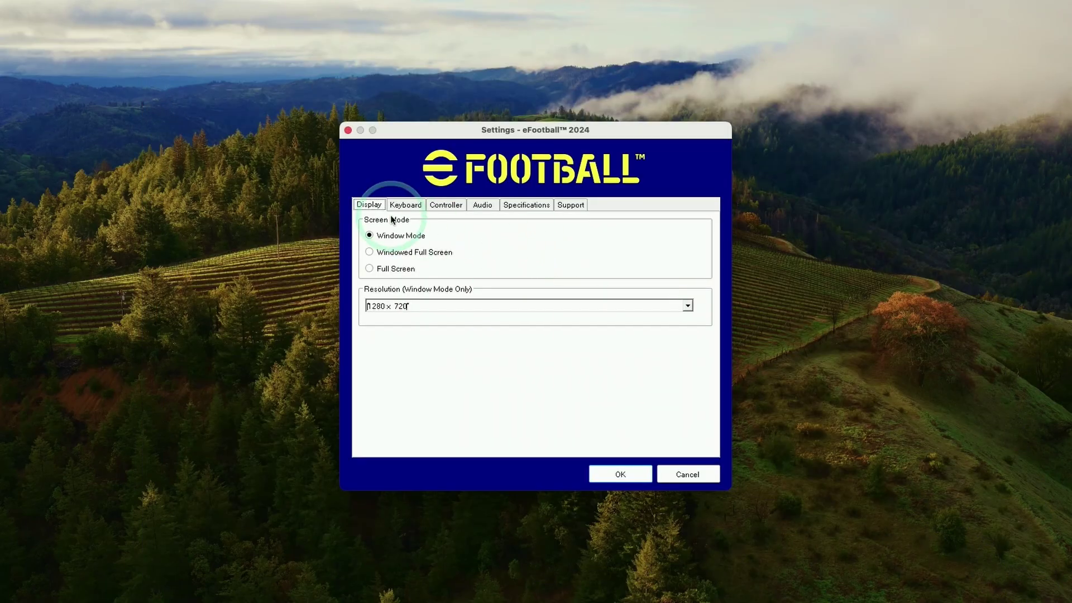
click(383, 254)
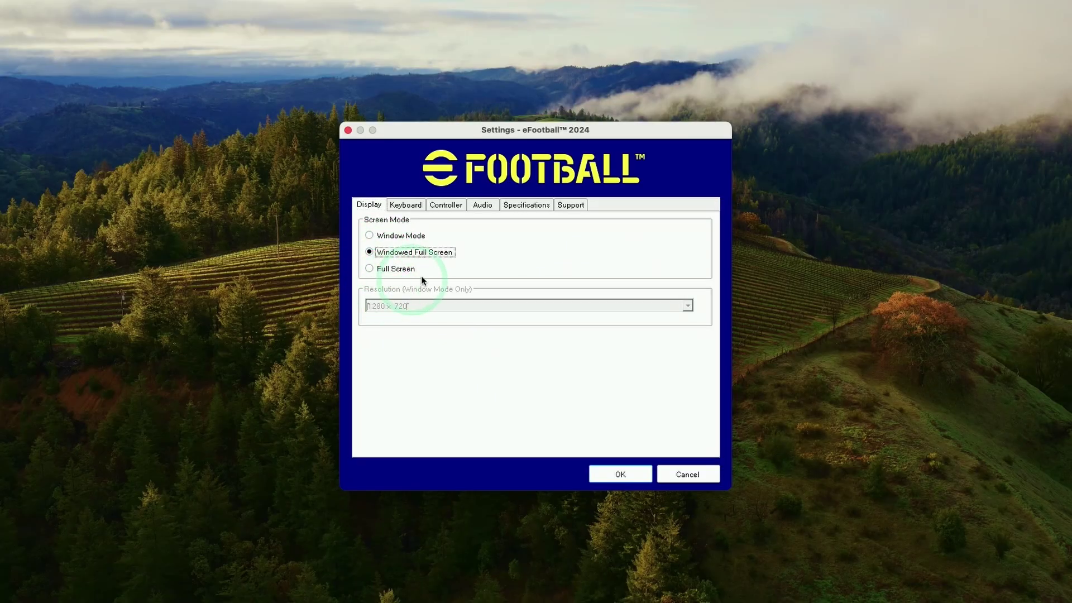
click(388, 269)
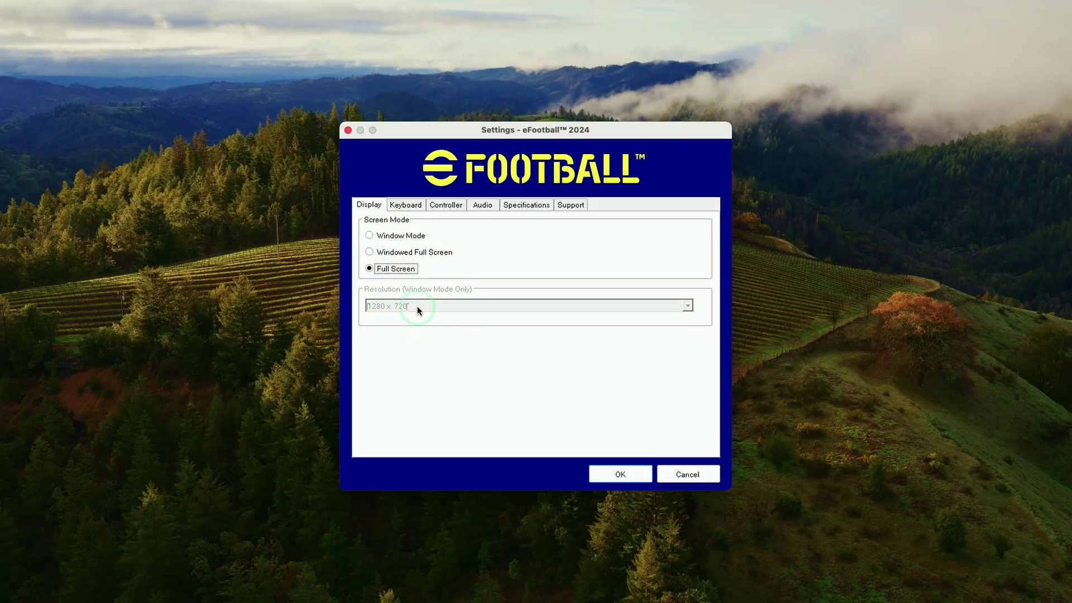
click(371, 235)
click(391, 252)
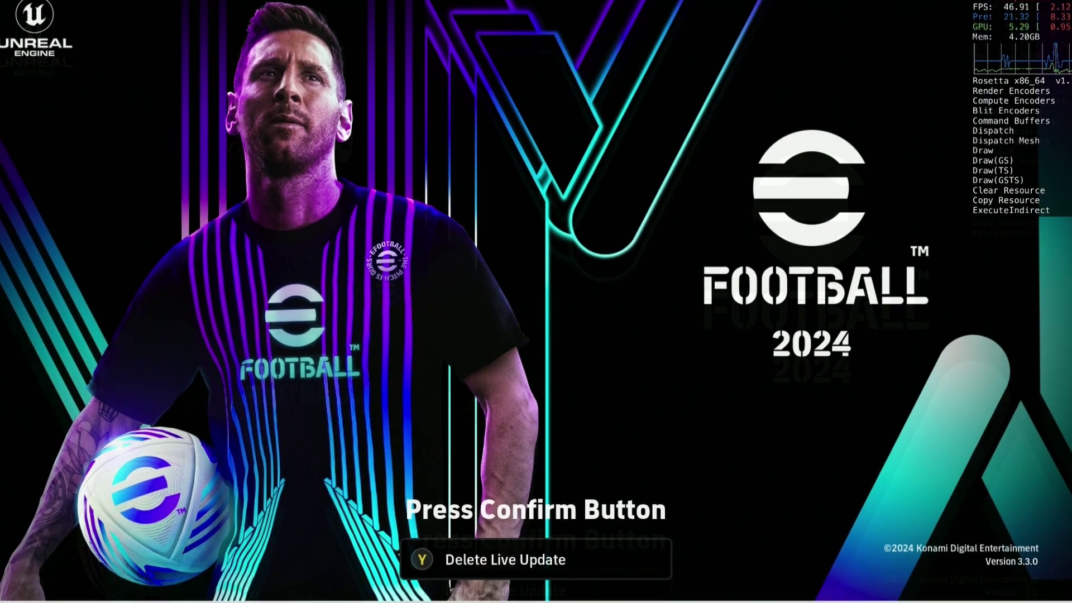
Get past the eFootball 2024 Press Confirm Button title screen
key(Return)
Accept the terms of use, move past First Steps and dismiss the Debut Missions welcome
key(Down)
key(Up)
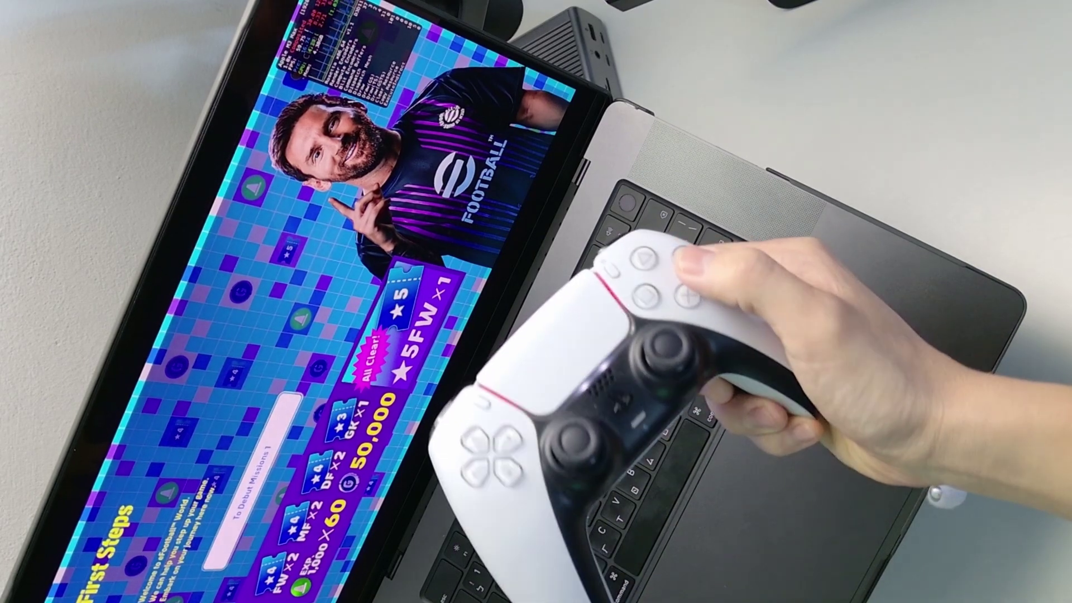
key(Return)
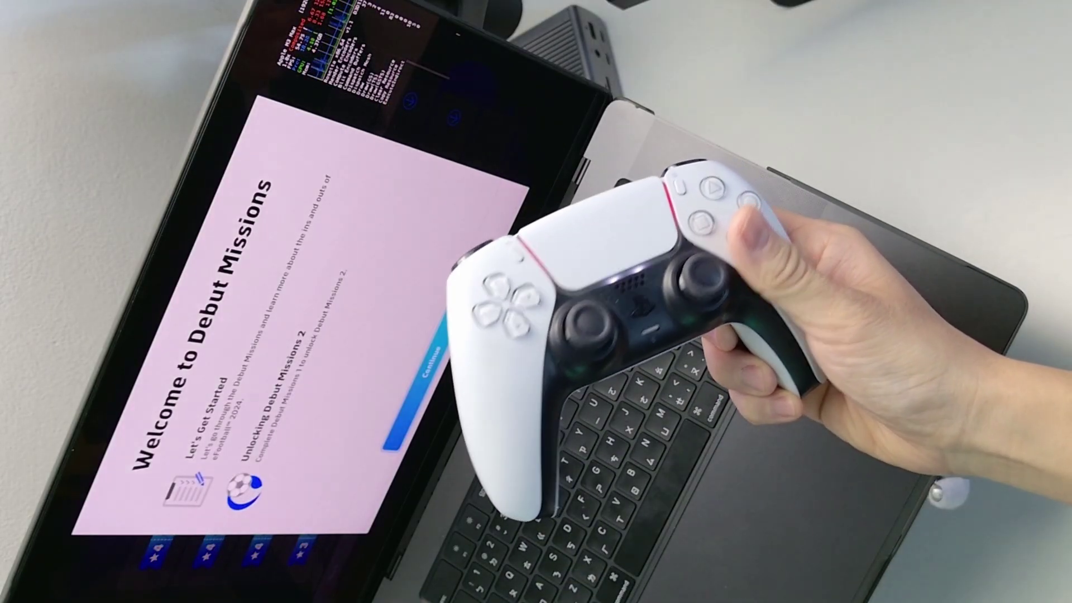
key(Return)
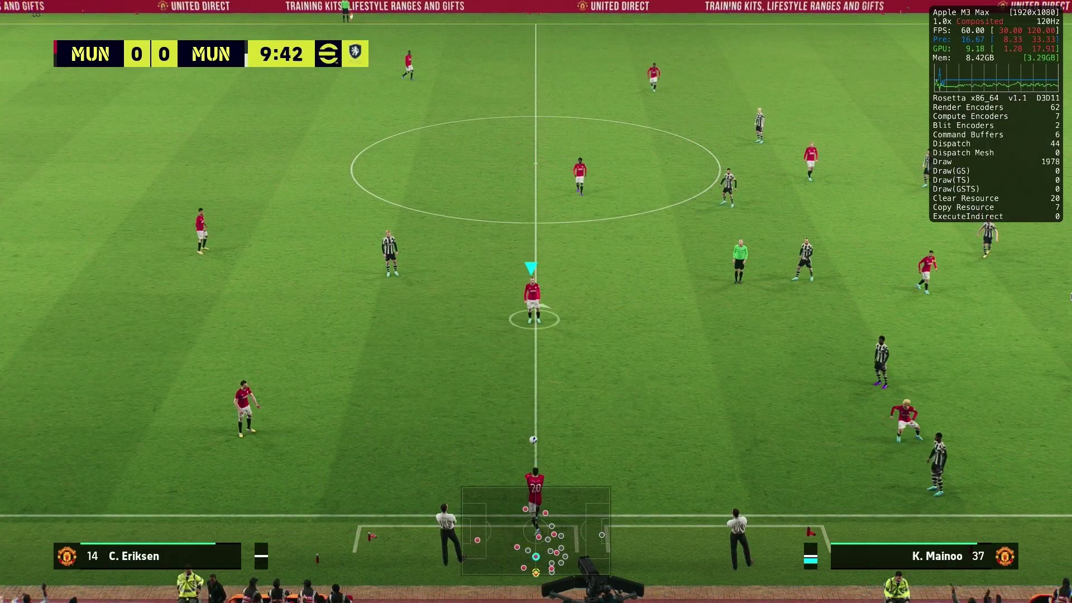
In the match, pass the ball to Mainoo and switch control to Varane
key(a)
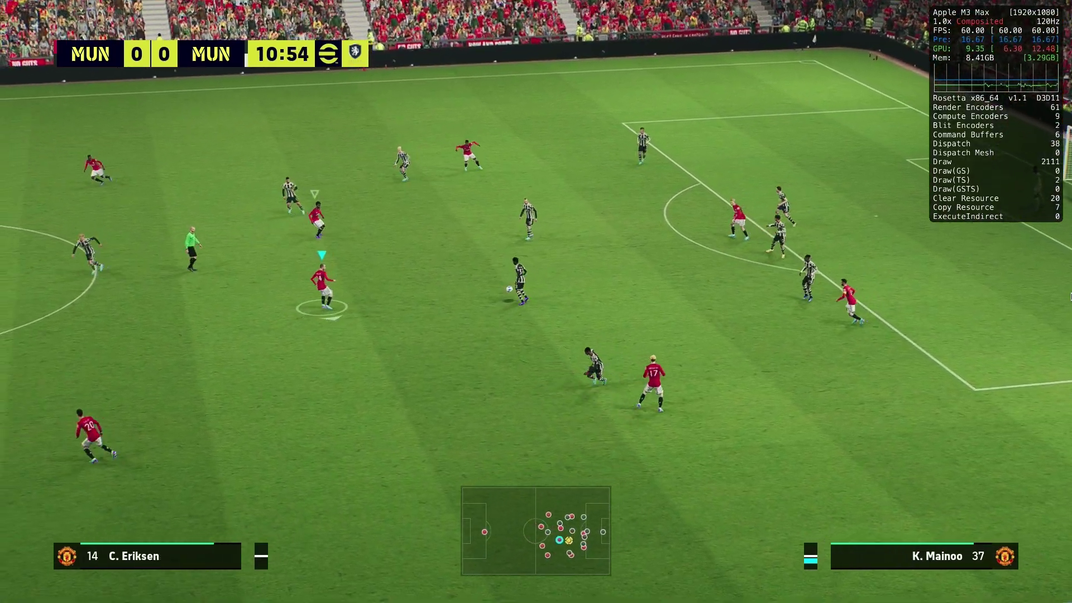
key(a)
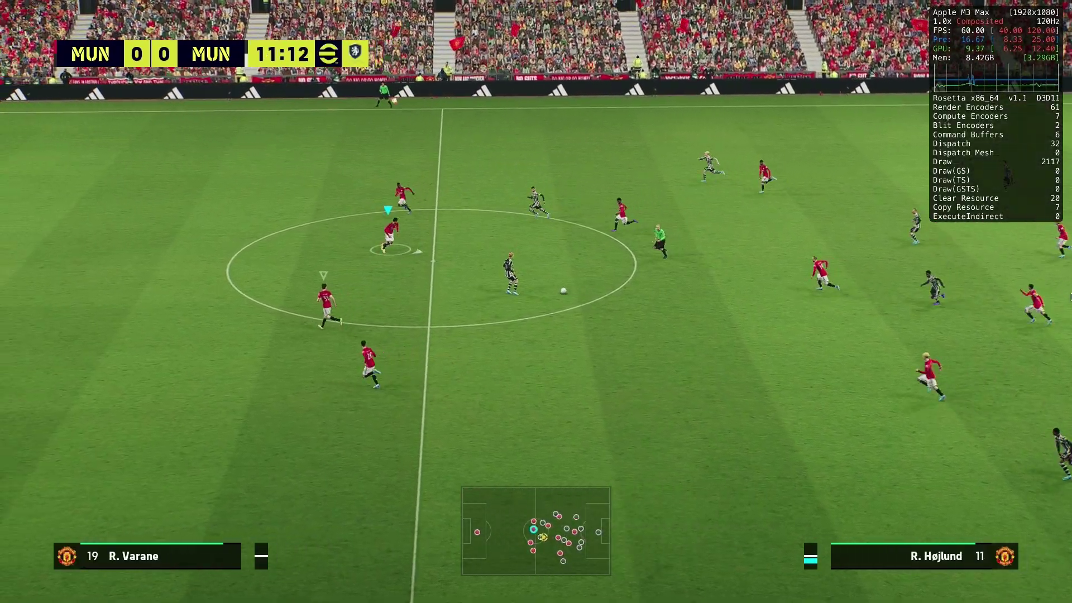